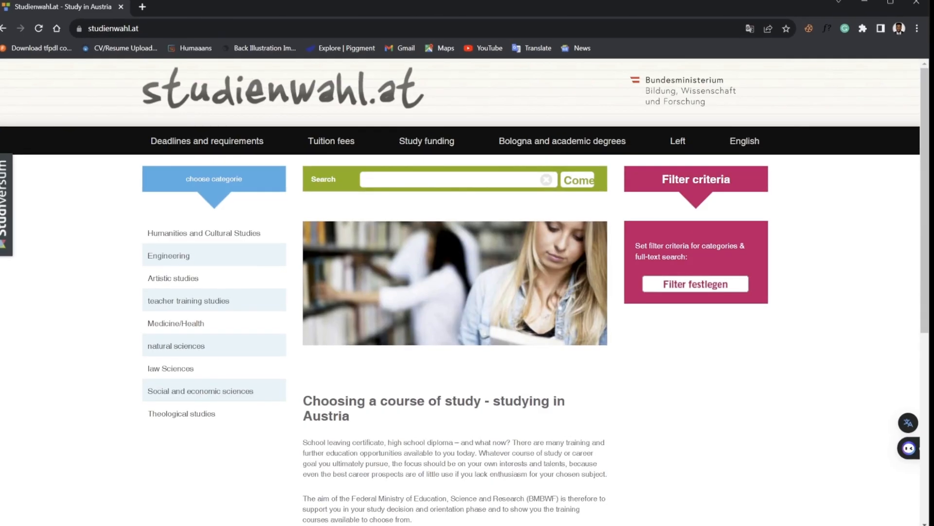
Reload the studienwahl.at home page and dismiss the translation popup
click(168, 27)
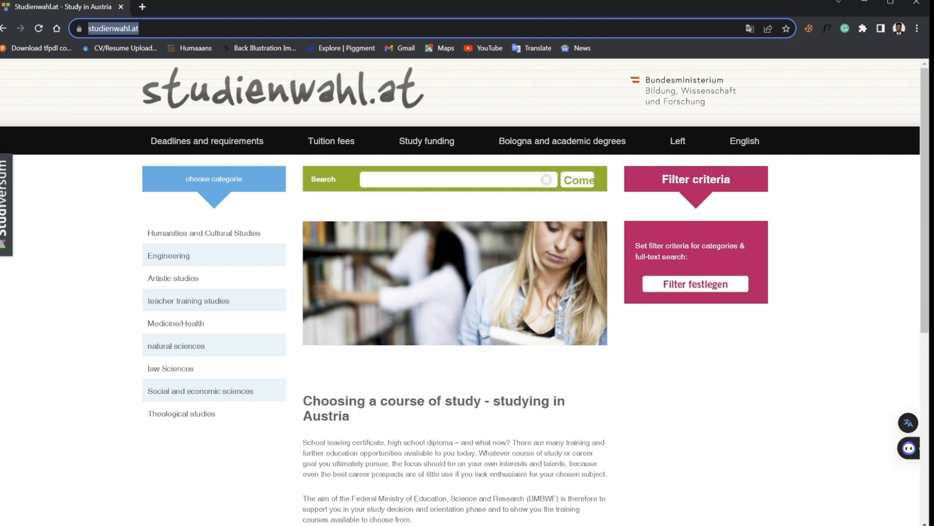
key(Escape)
click(39, 28)
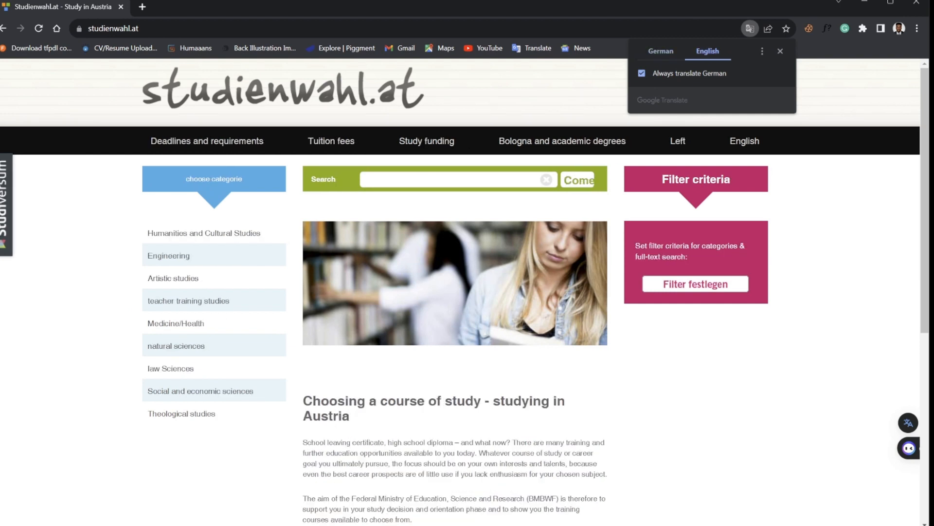
click(781, 50)
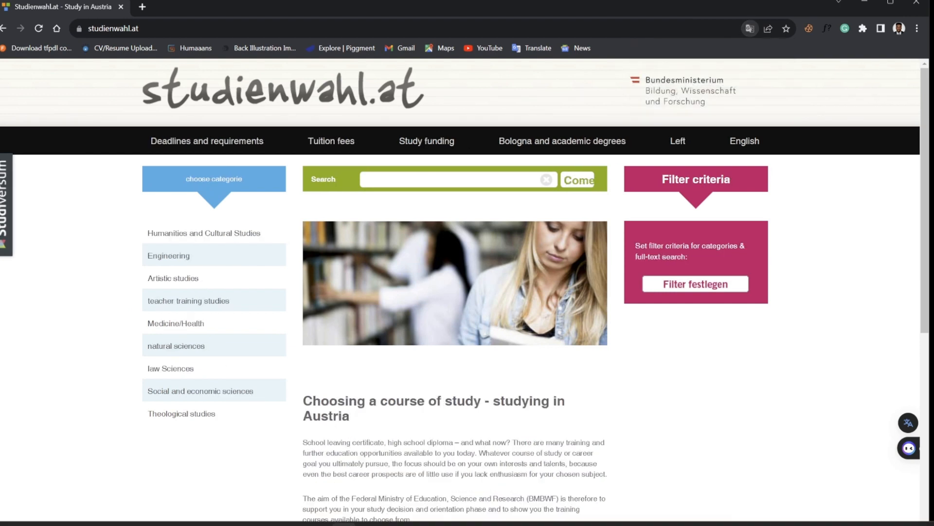
Translate the page into English and go to the Tuition fees page
right_click(677, 157)
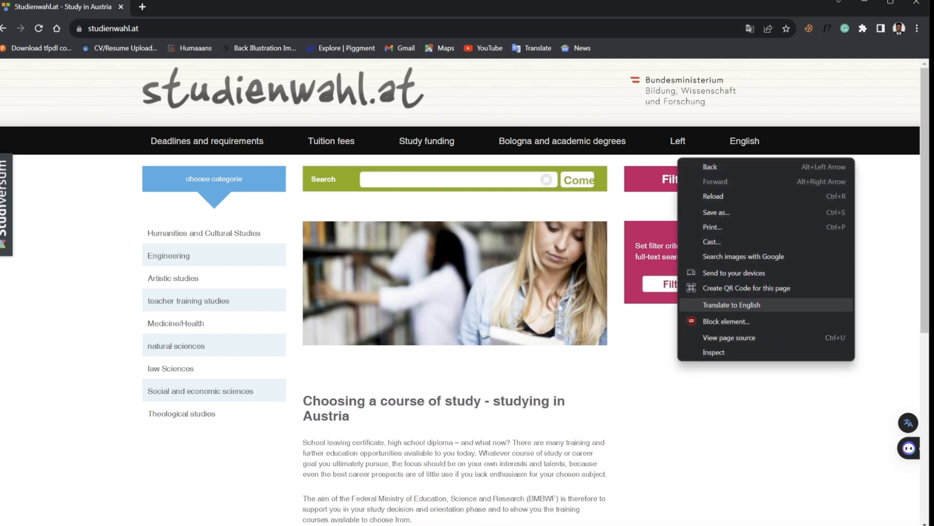
click(732, 305)
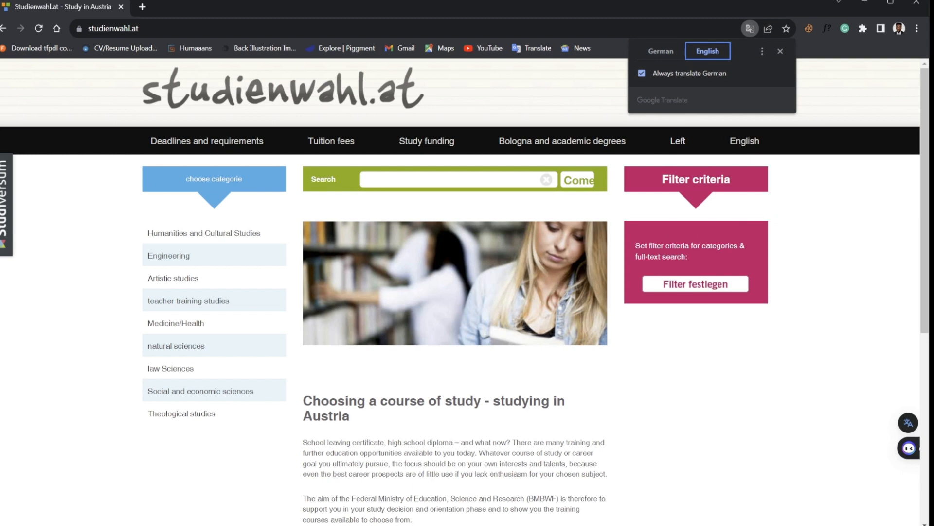
click(780, 51)
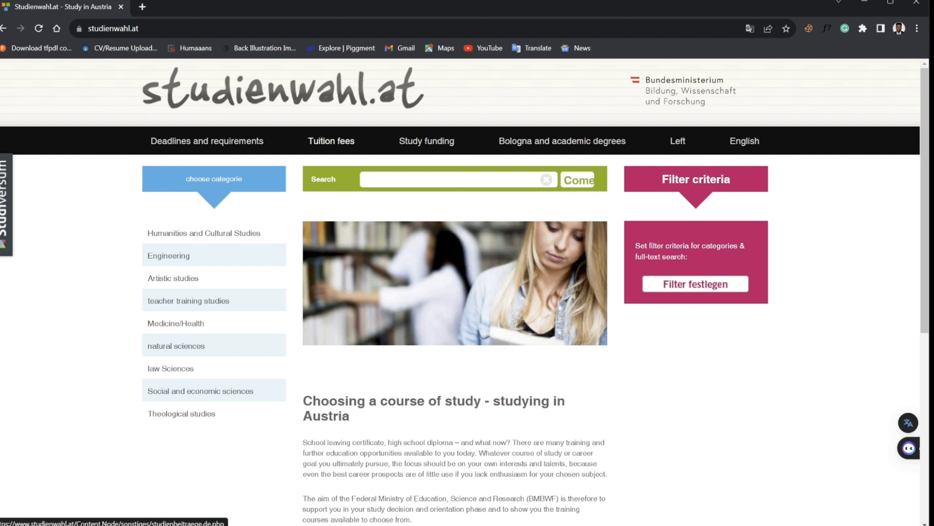
click(331, 140)
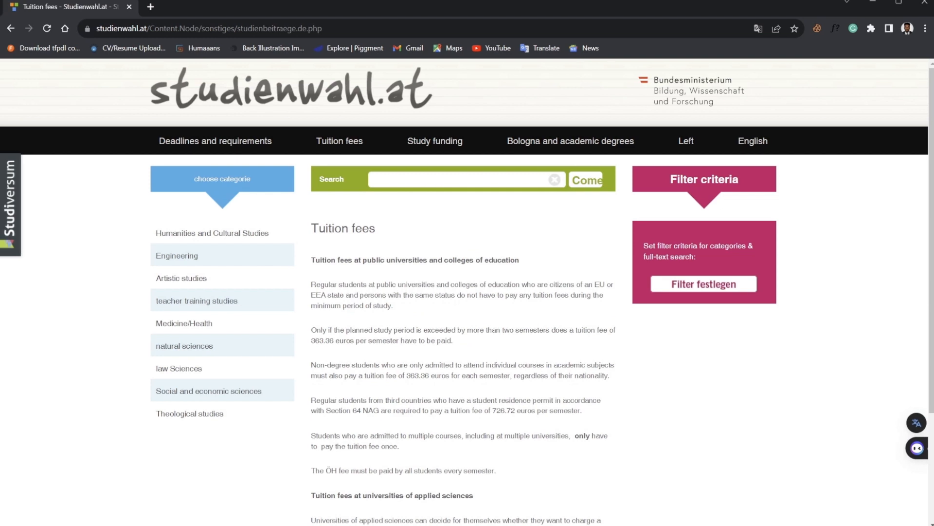
scroll(467, 291, down, 1)
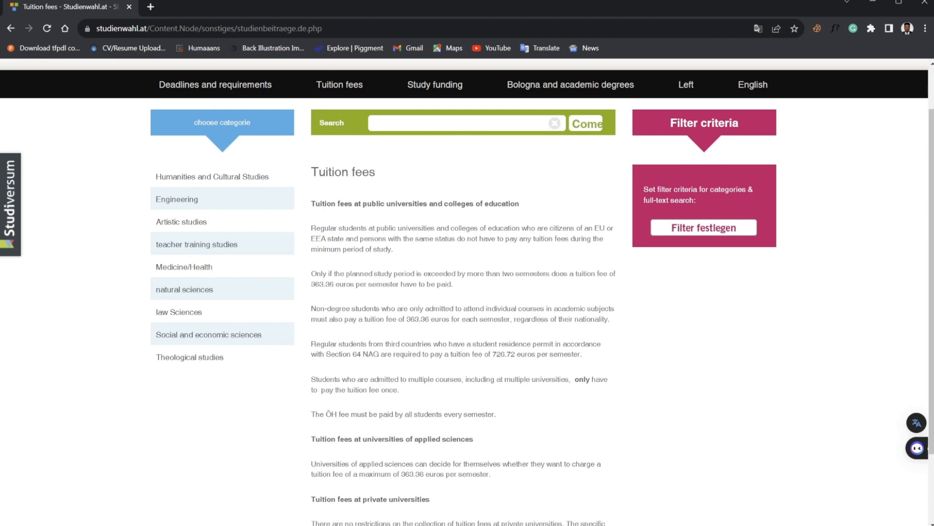
Highlight the paragraphs on fee-free EU students, exceeding the study period and the 726.72 euro third-country fee
drag(418, 438, 423, 438)
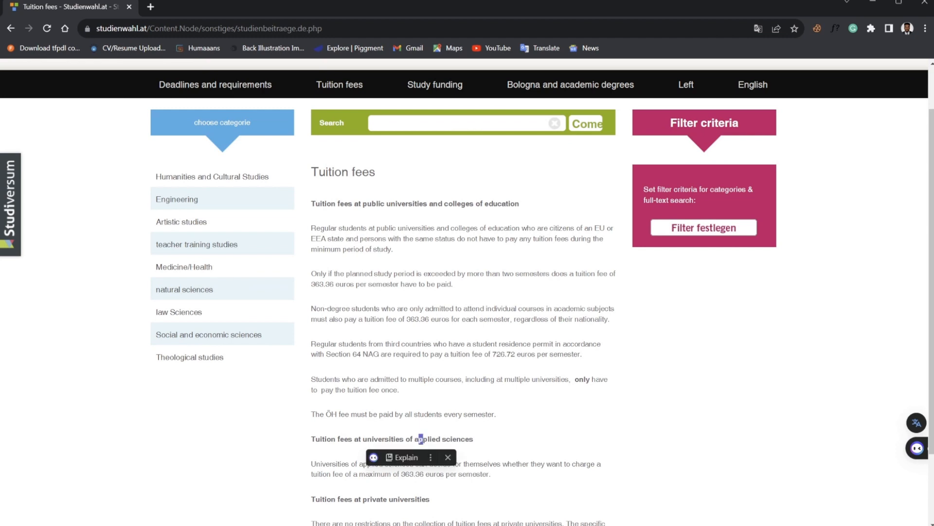
scroll(420, 438, down, 1)
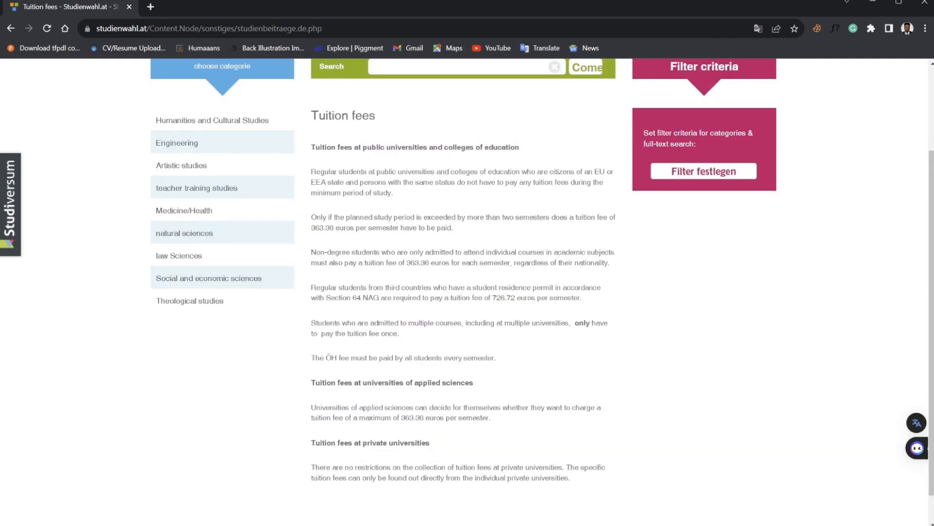
scroll(468, 291, up, 2)
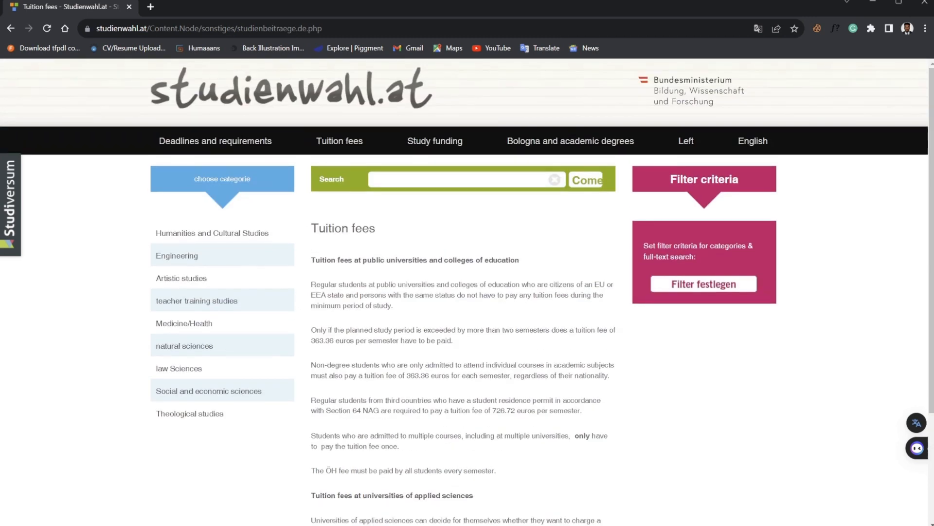
scroll(467, 292, down, 2)
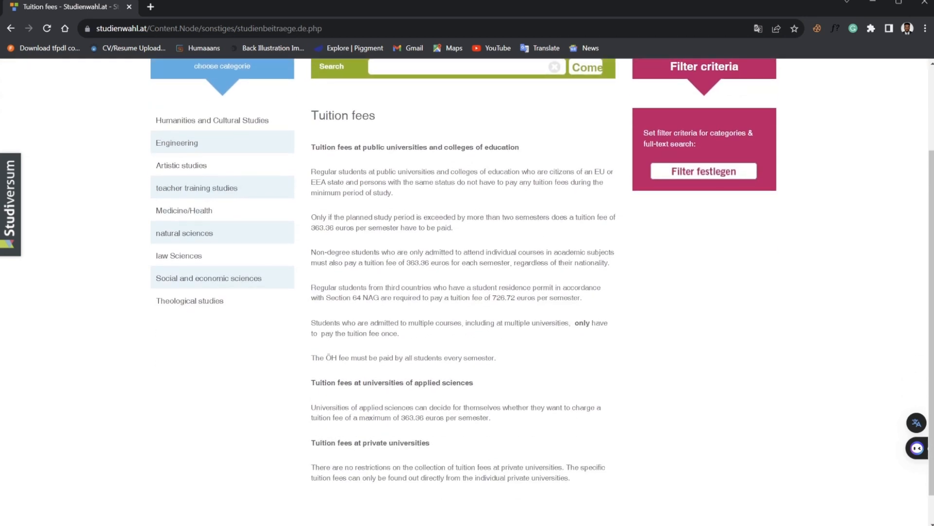
scroll(467, 292, down, 1)
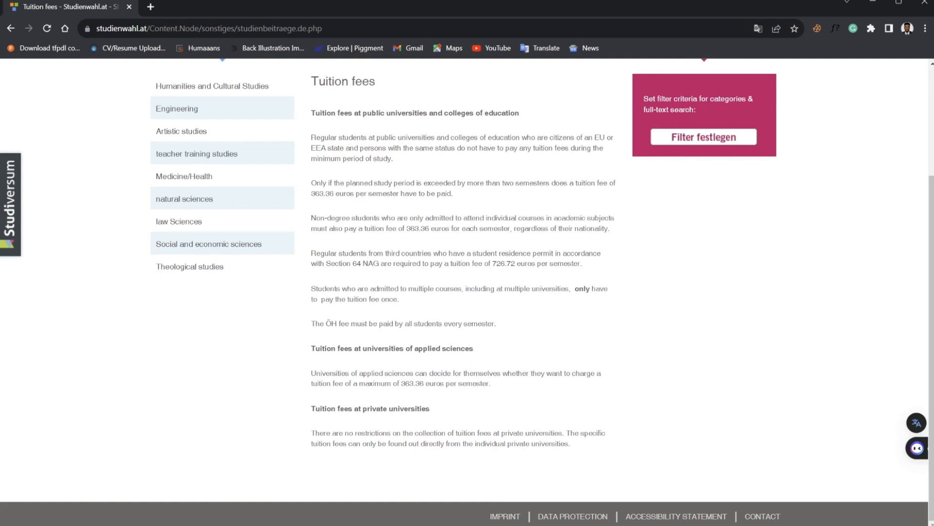
scroll(468, 292, up, 5)
scroll(467, 292, down, 1)
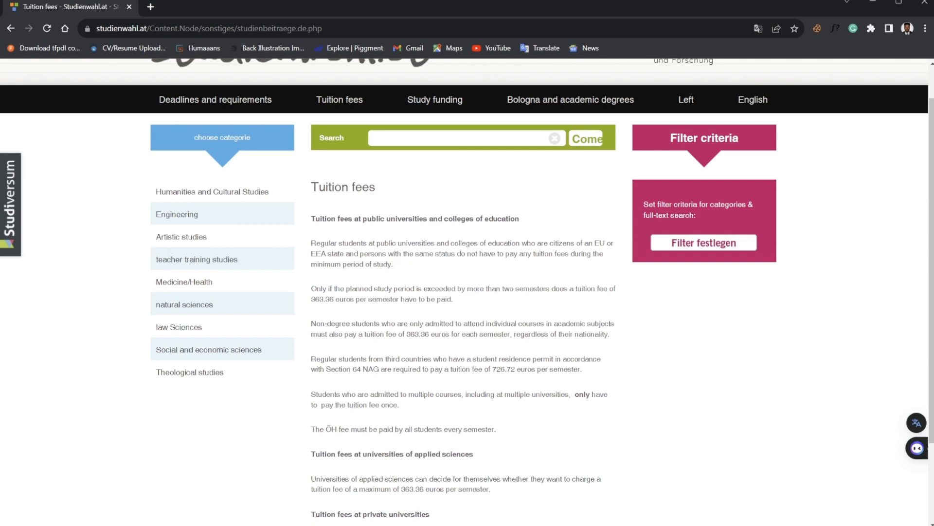
drag(312, 243, 390, 264)
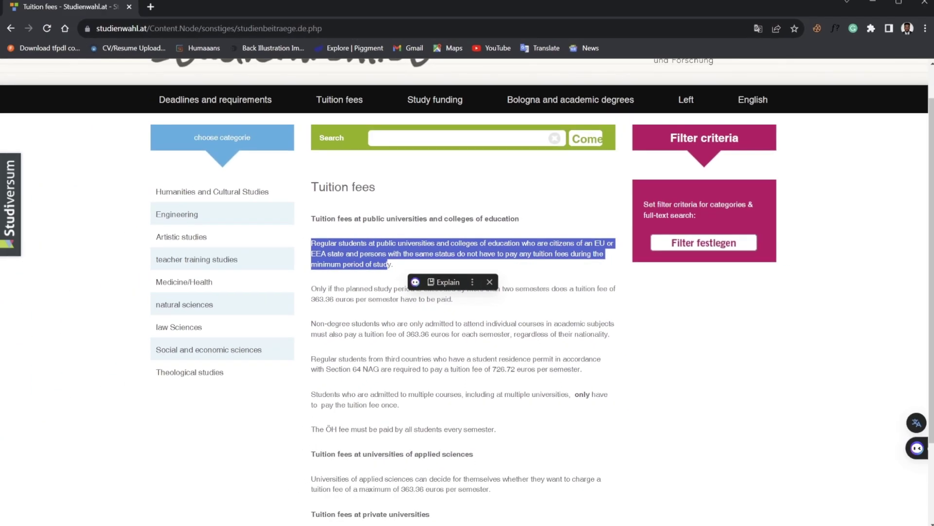
click(467, 365)
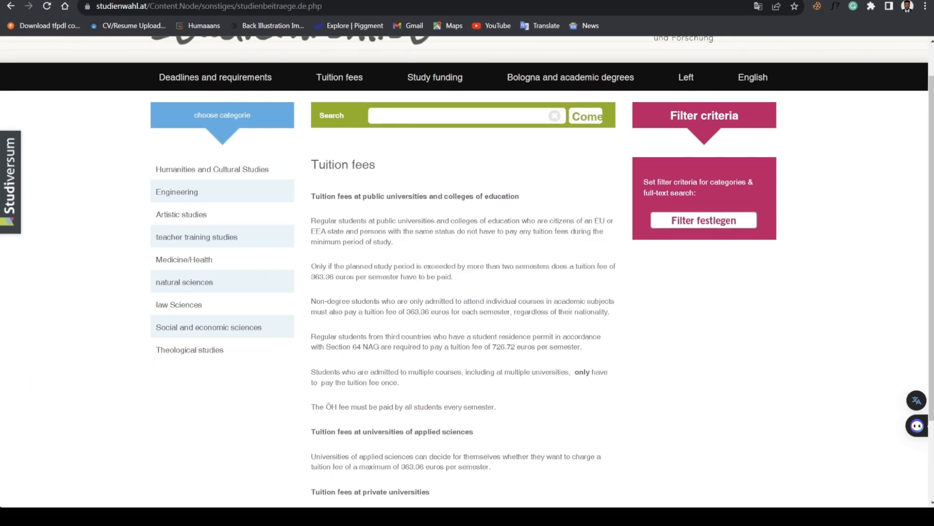
drag(311, 266, 454, 277)
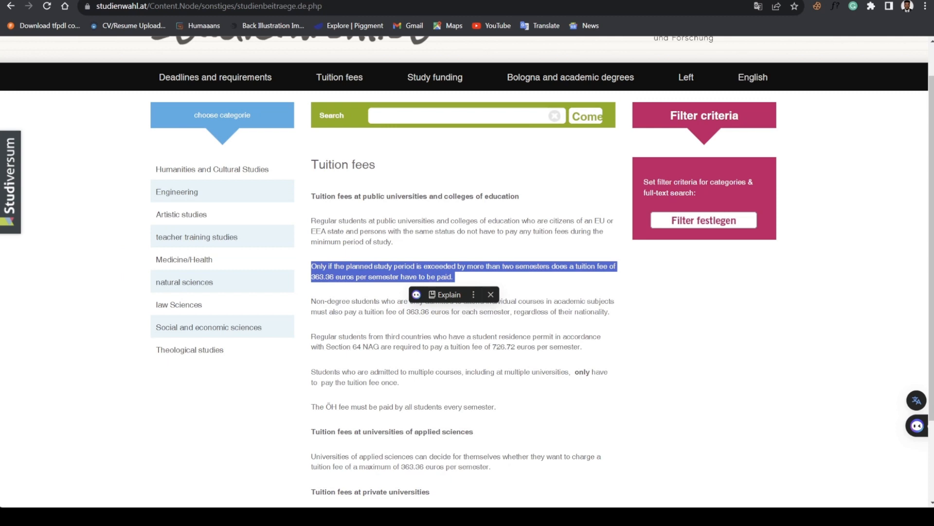
scroll(467, 292, down, 2)
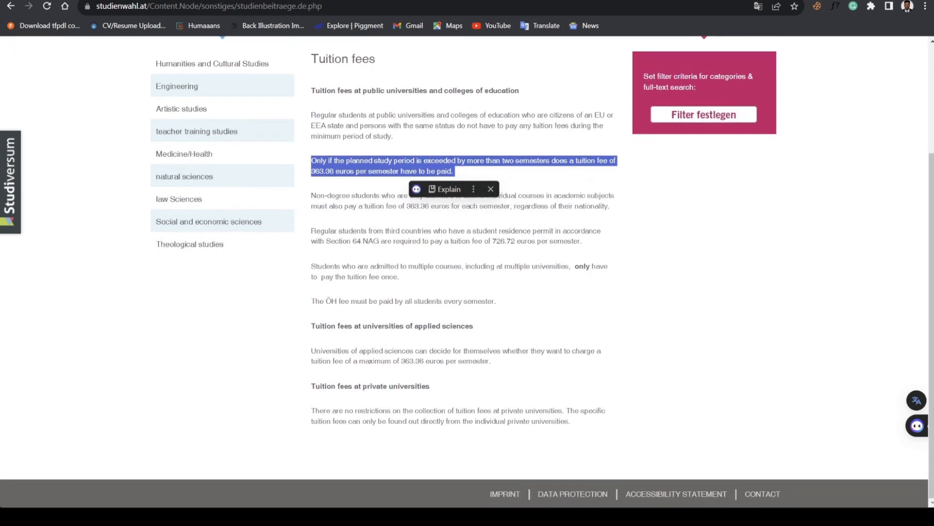
click(511, 329)
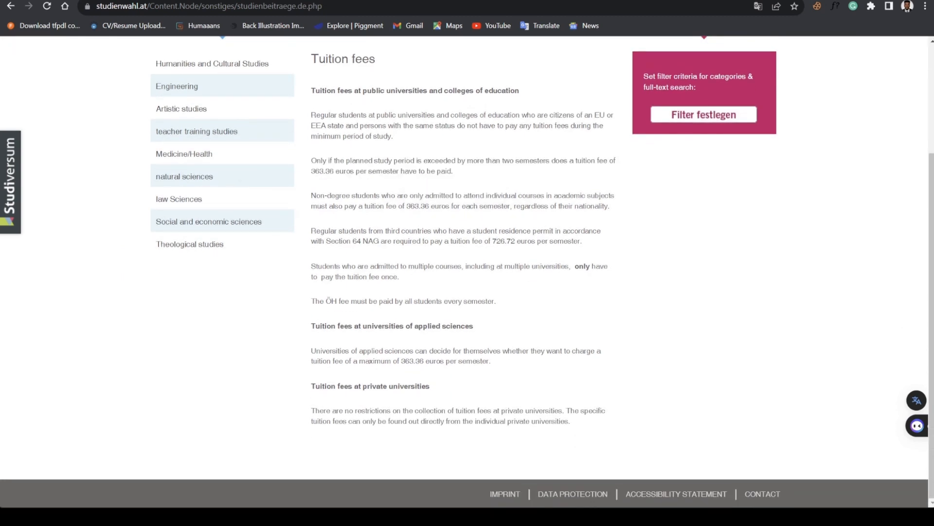
drag(311, 230, 664, 241)
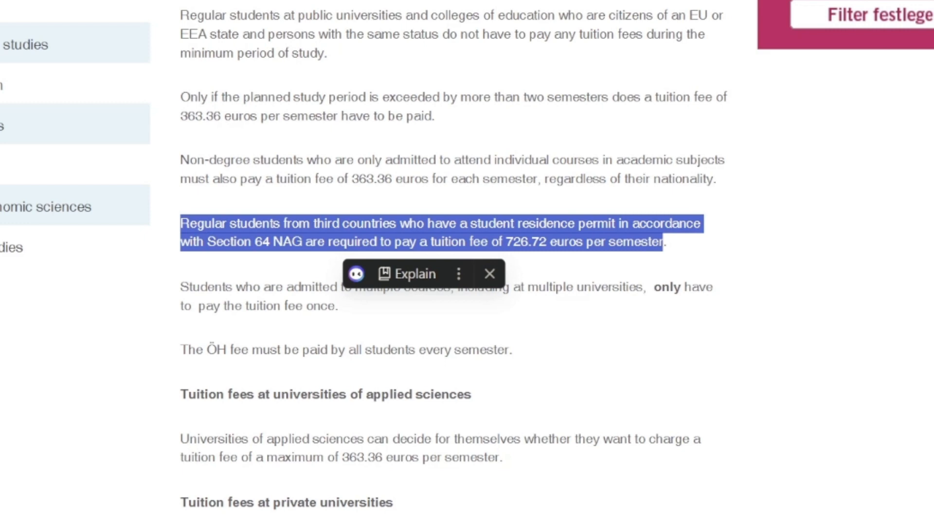
key(Escape)
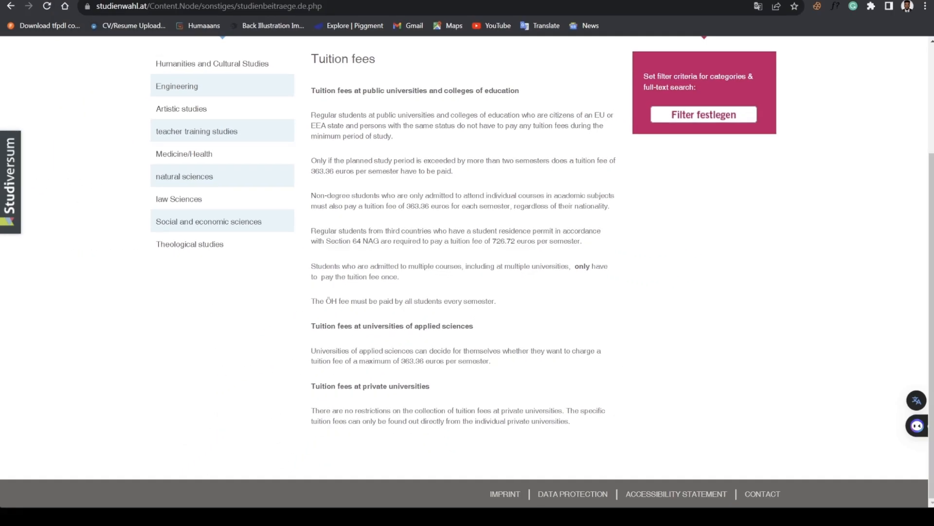
drag(493, 241, 515, 241)
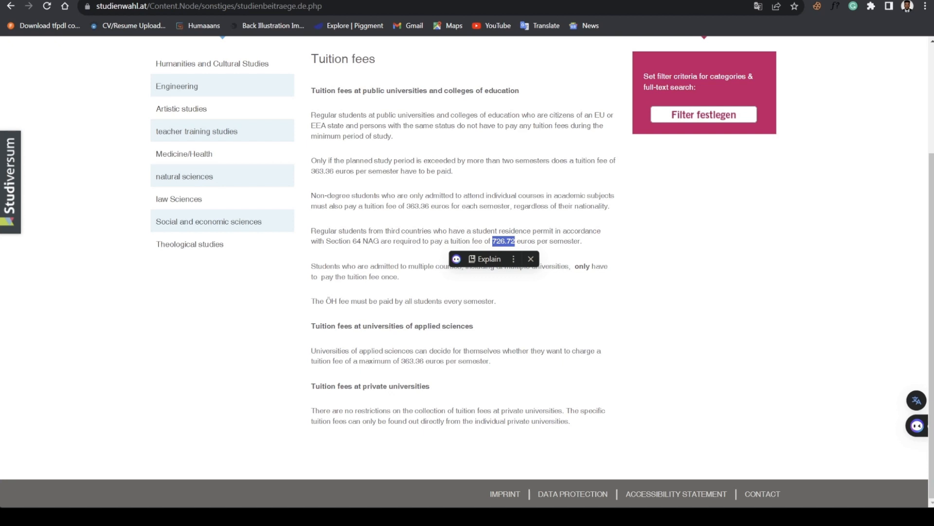
key(Escape)
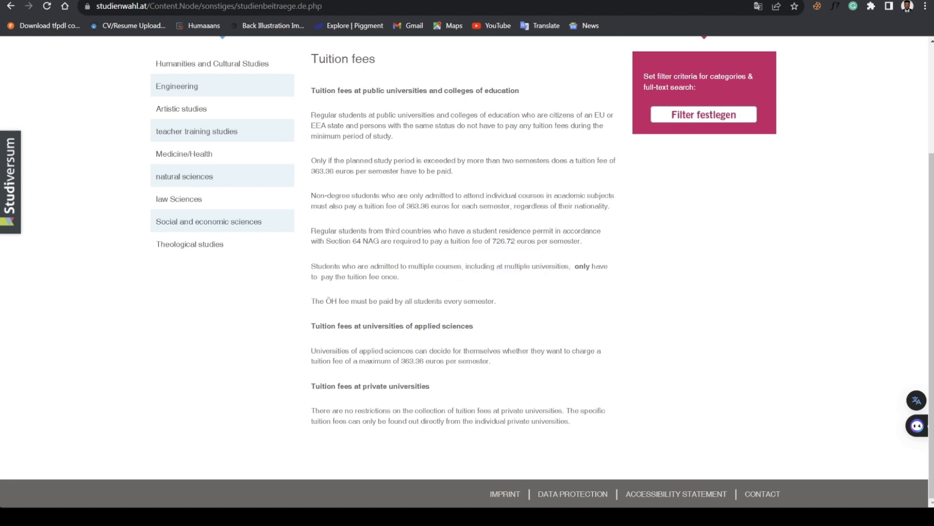
drag(311, 266, 399, 277)
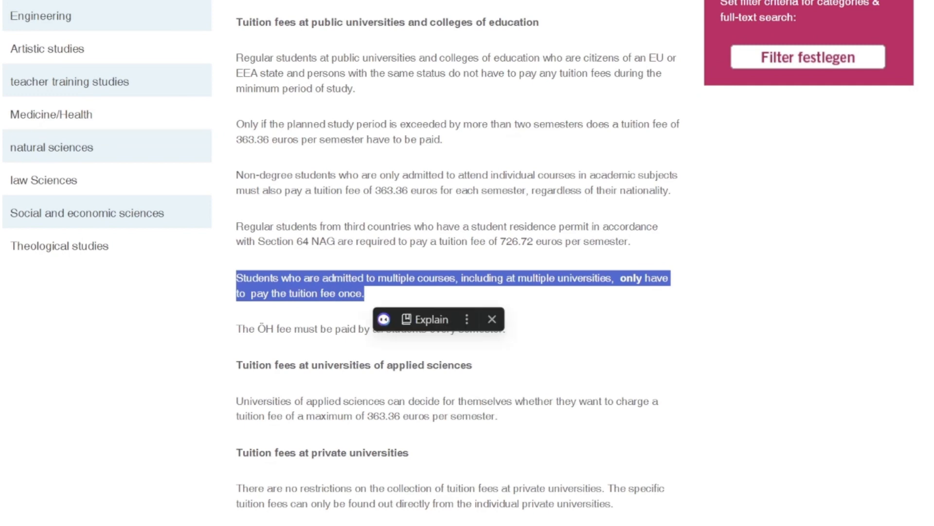
drag(236, 329, 504, 328)
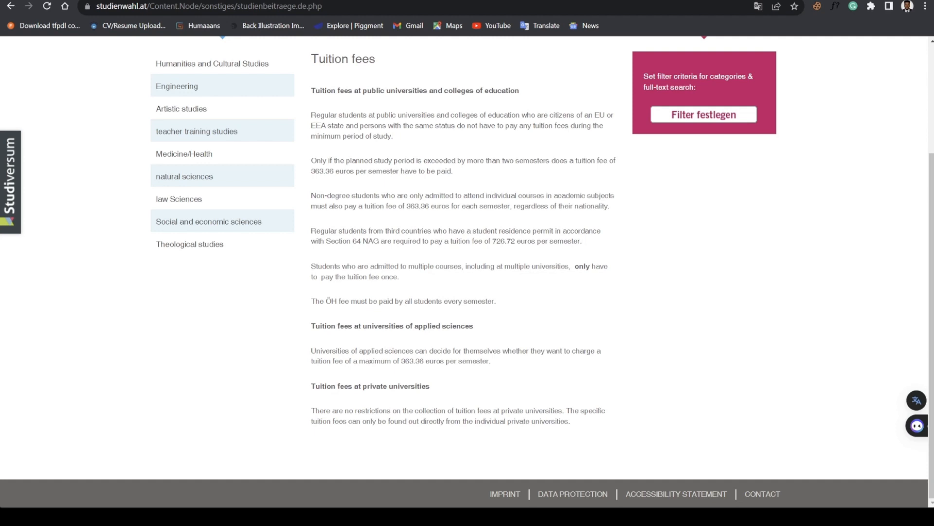
drag(326, 302, 337, 300)
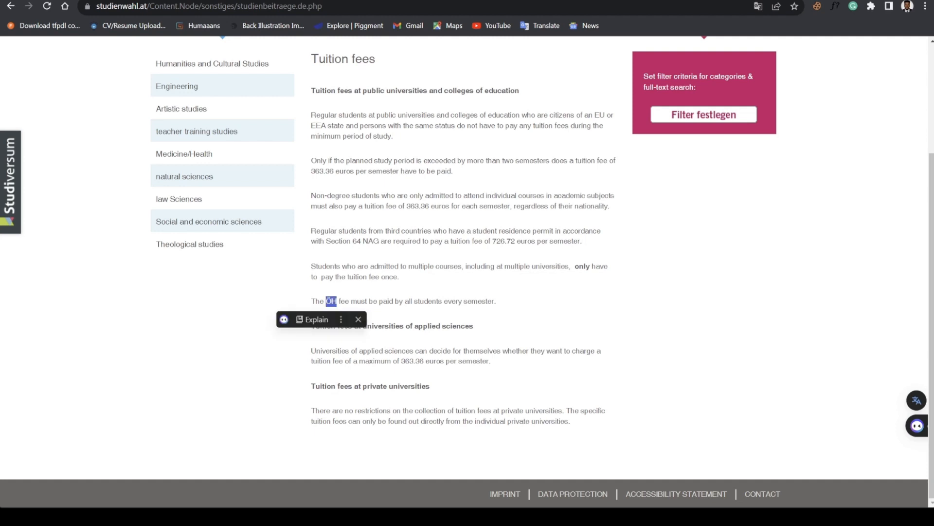
click(511, 329)
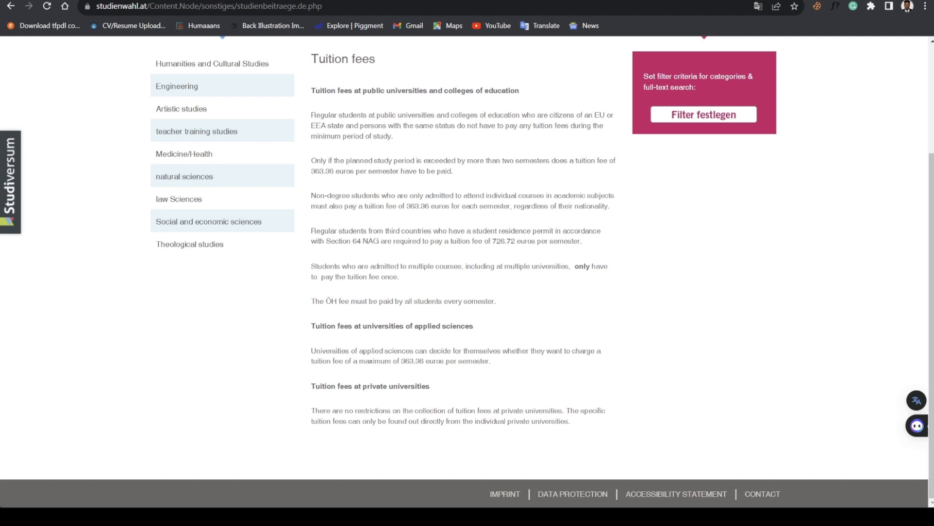
drag(311, 325, 489, 360)
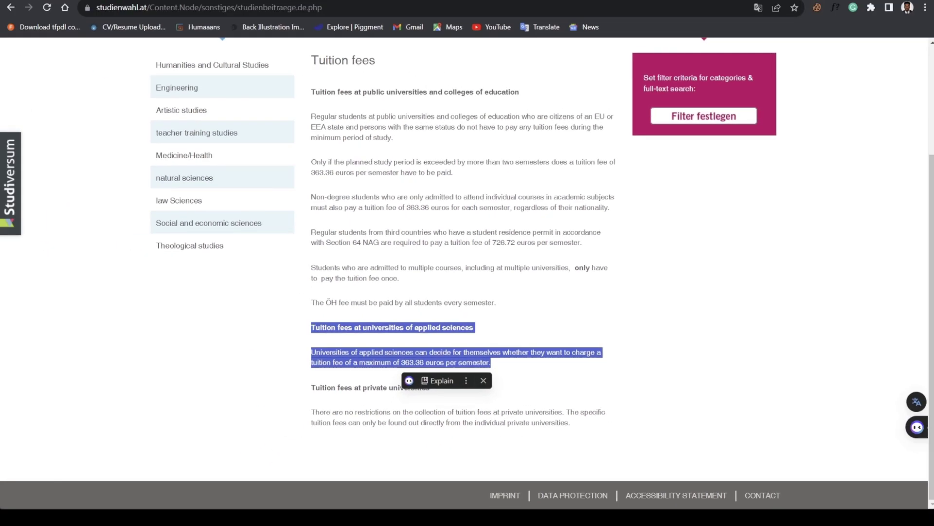
click(467, 453)
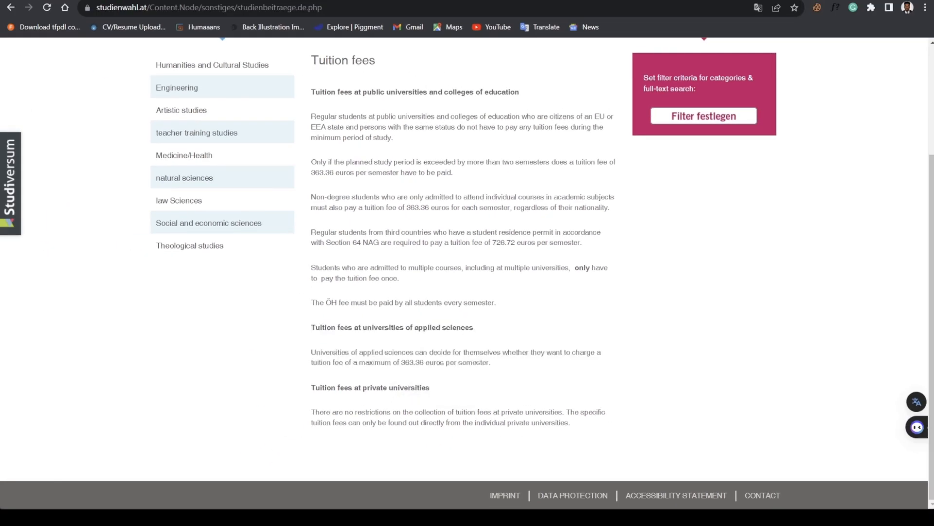
drag(399, 362, 423, 362)
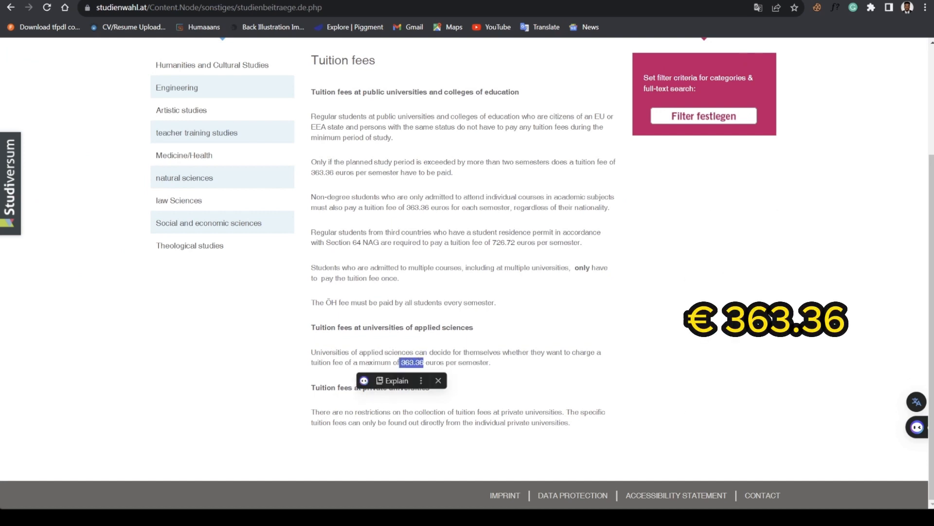
click(468, 453)
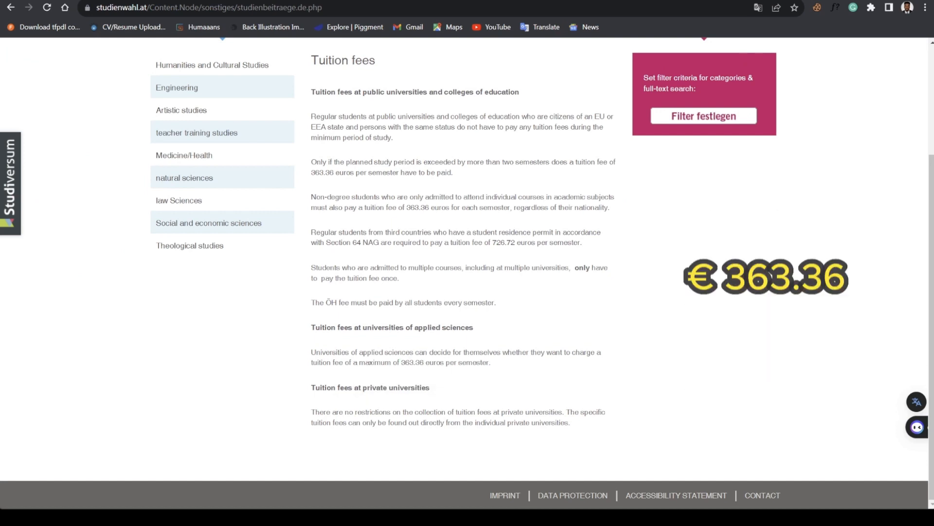
drag(491, 362, 404, 362)
click(404, 394)
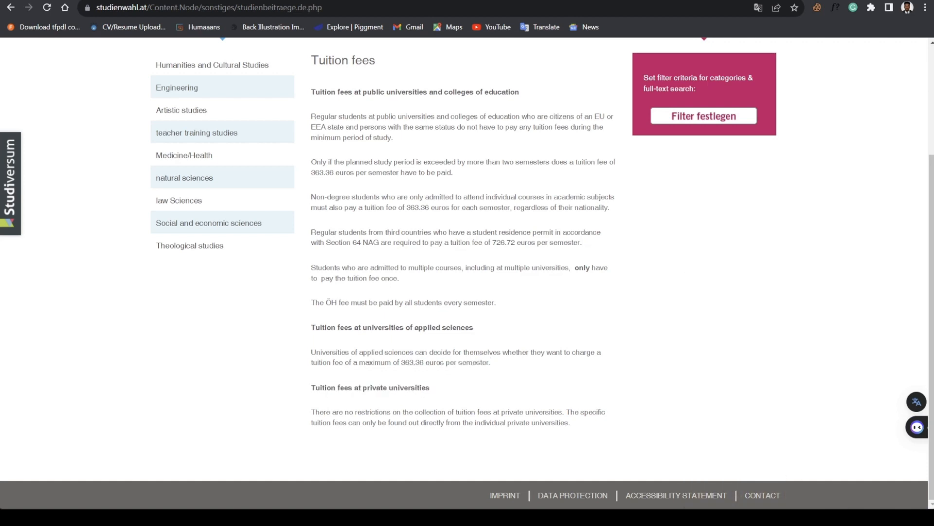
double_click(331, 303)
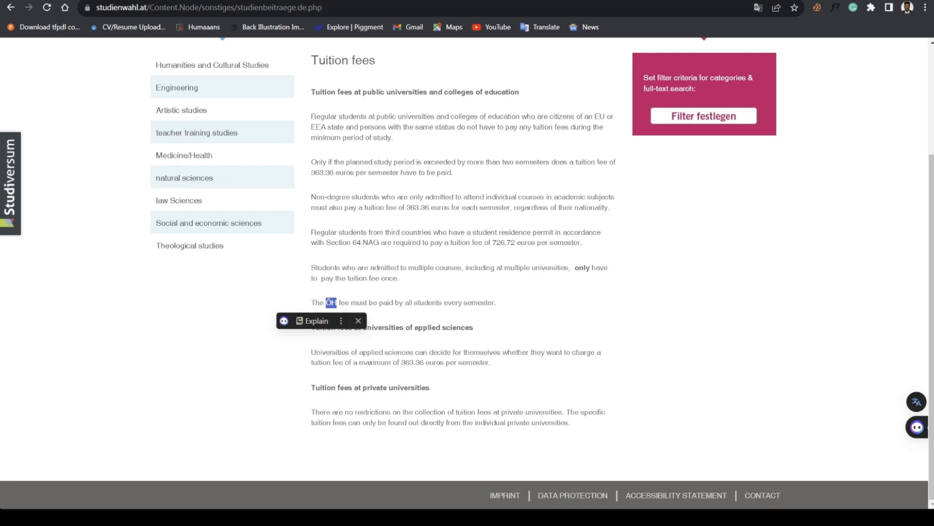
key(Escape)
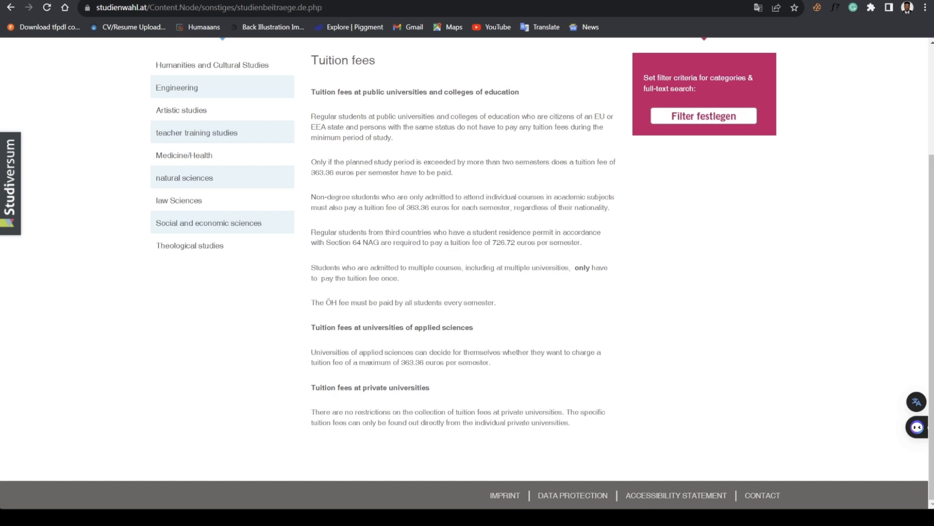
drag(311, 388, 570, 424)
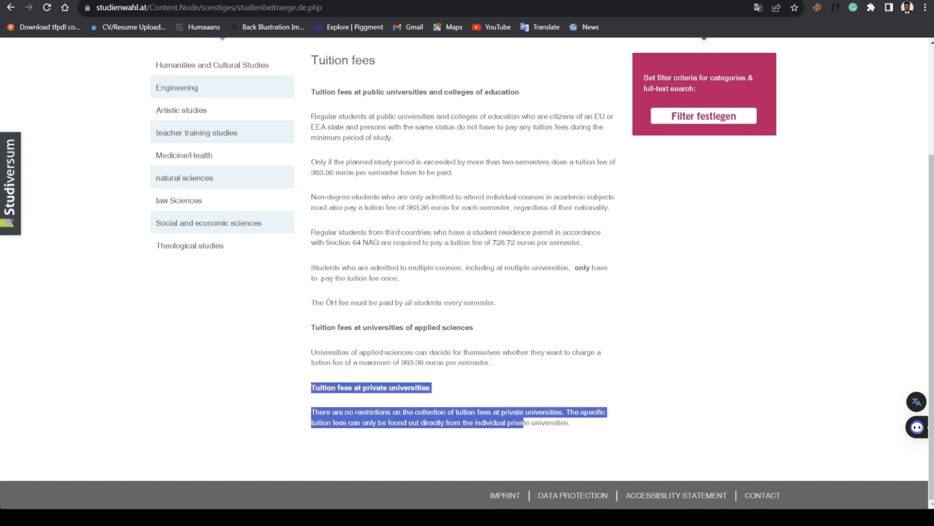
click(467, 453)
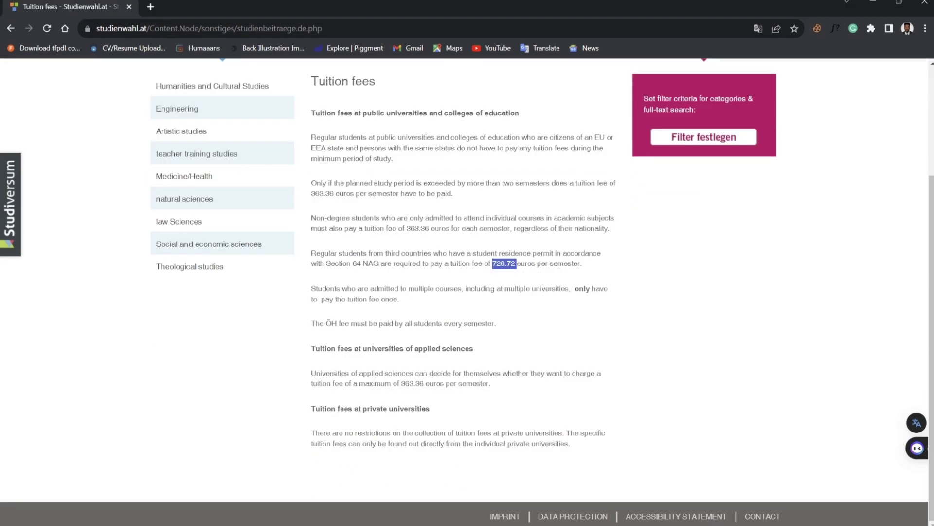
Highlight the 726.72 fee note and applied sciences heading, then return to the home page via the logo
mouse_move(492, 263)
mouse_down()
mouse_move(517, 289)
mouse_move(400, 299)
mouse_up()
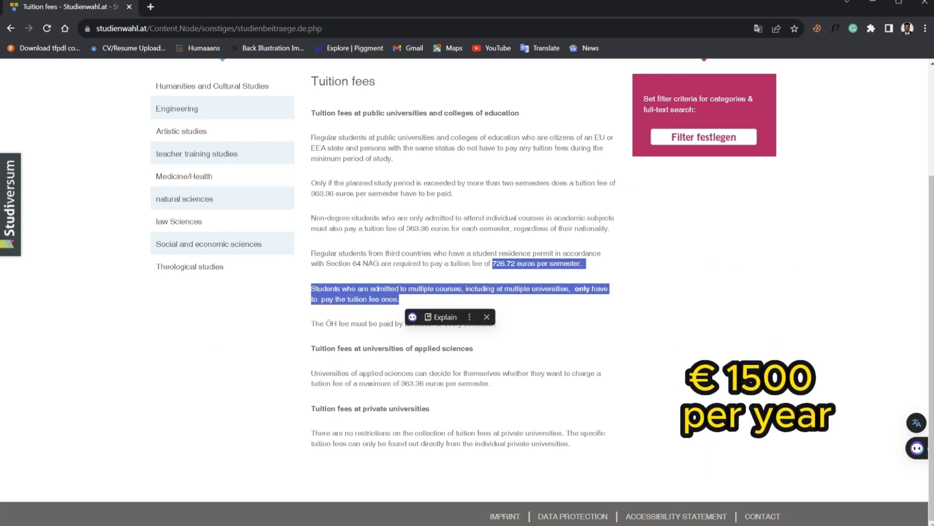
scroll(468, 291, up, 5)
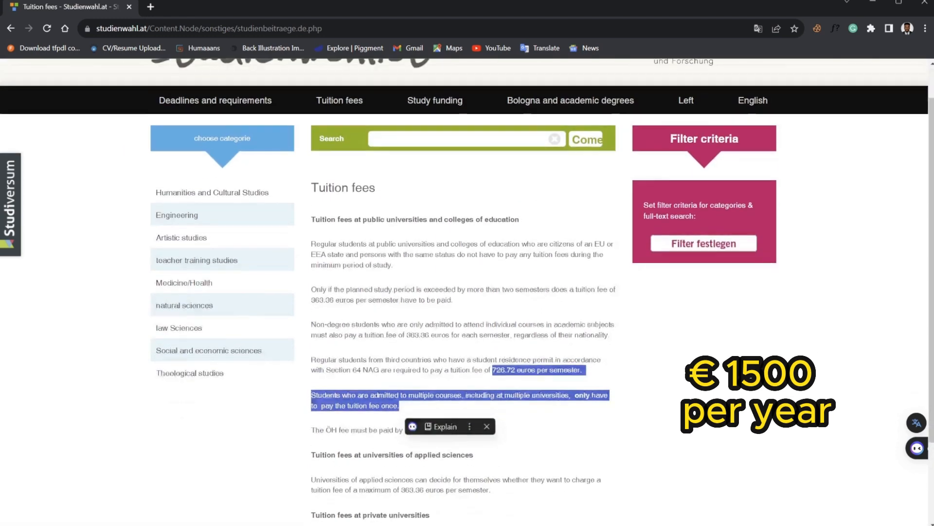
scroll(467, 292, down, 3)
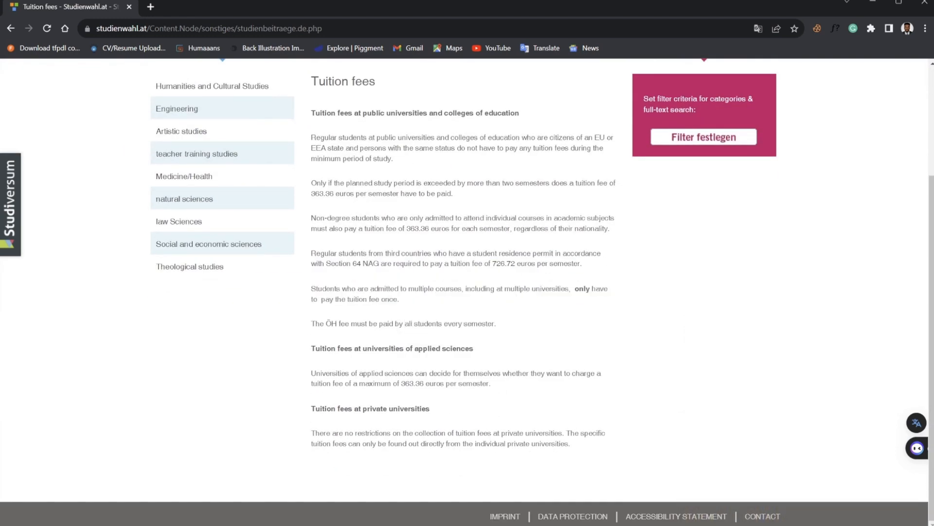
drag(362, 348, 474, 347)
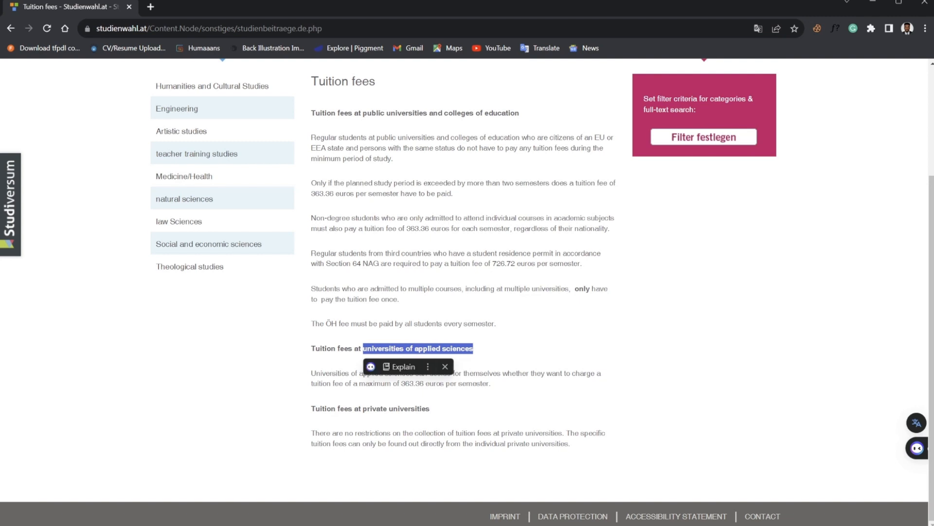
scroll(467, 292, up, 3)
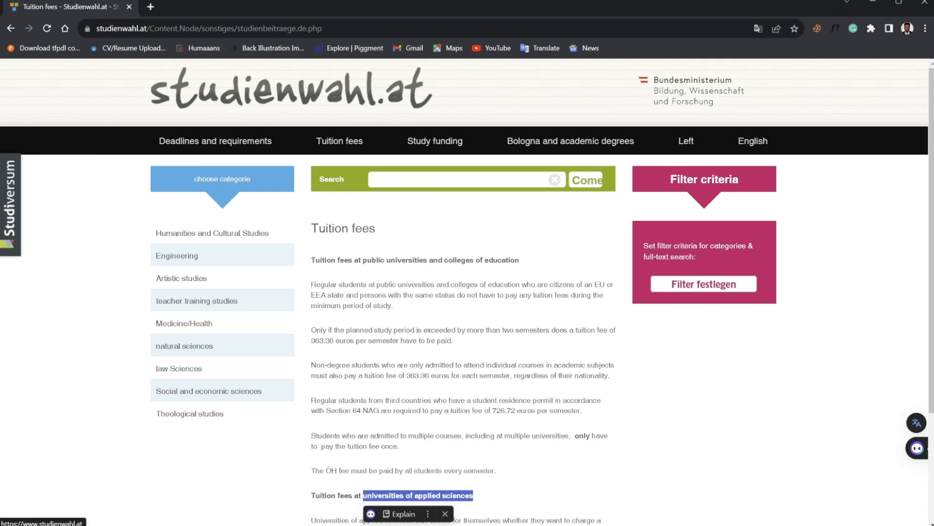
click(291, 88)
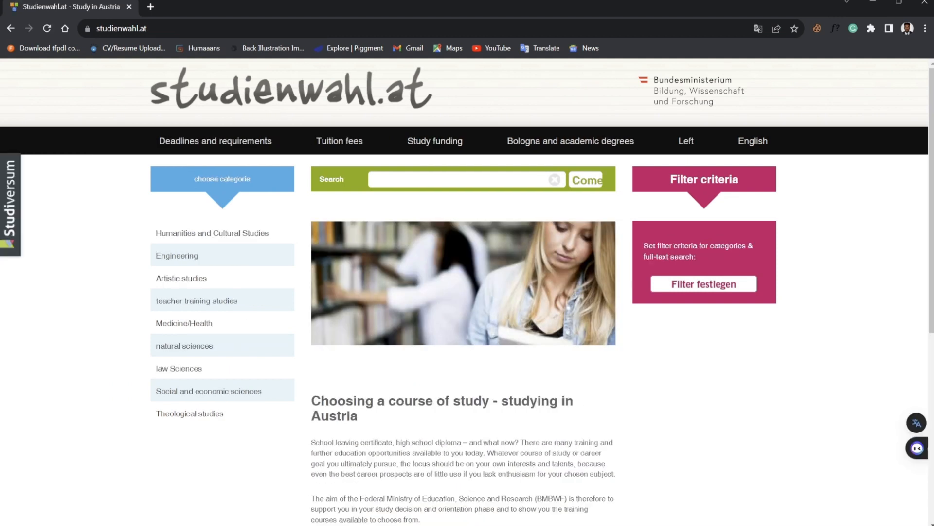
scroll(467, 292, down, 3)
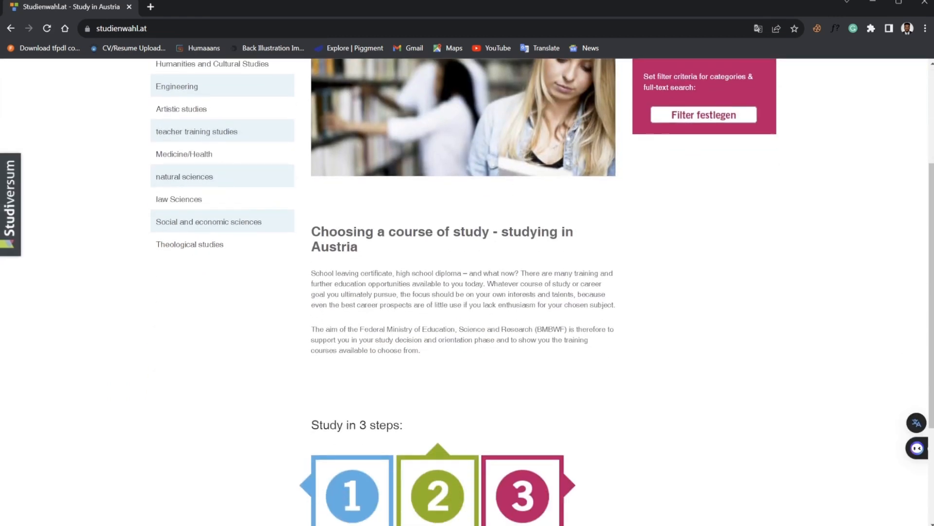
scroll(467, 292, down, 2)
scroll(467, 292, up, 2)
scroll(467, 292, up, 3)
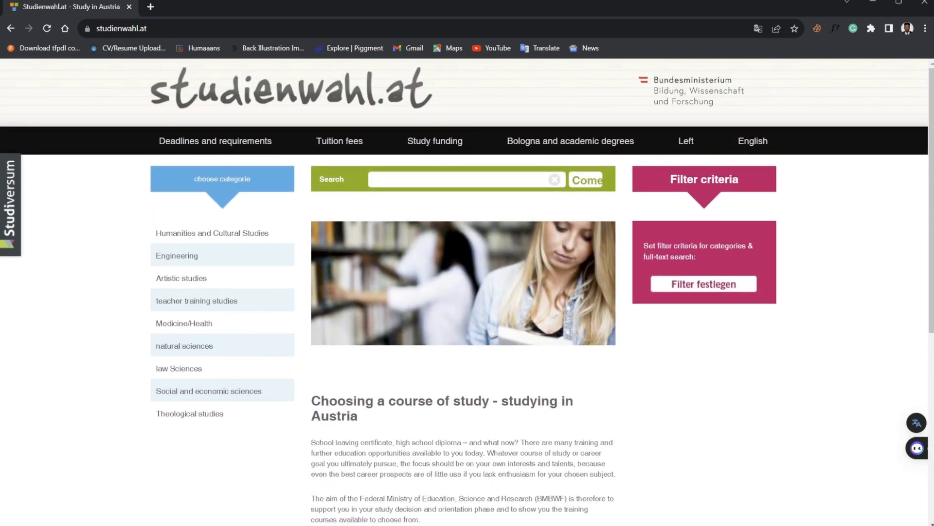
scroll(467, 292, down, 2)
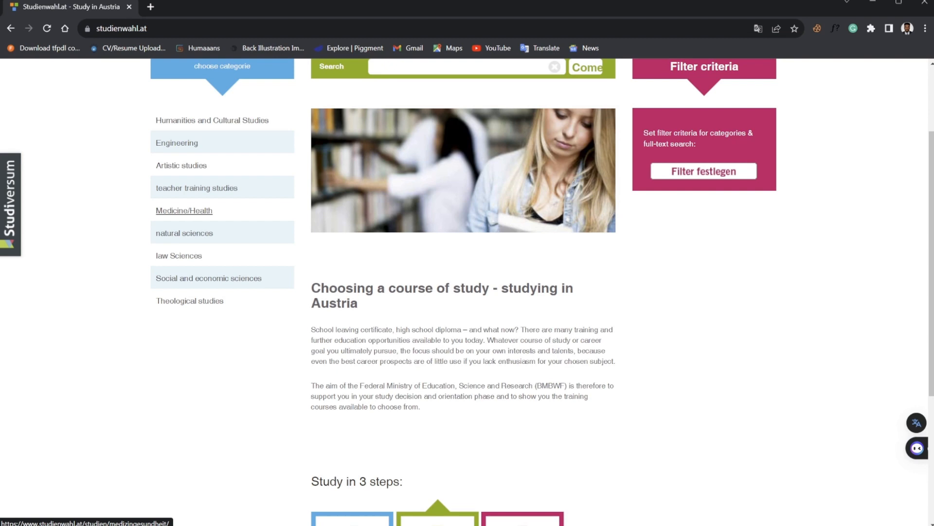
scroll(184, 233, up, 3)
scroll(467, 292, down, 3)
scroll(467, 292, up, 3)
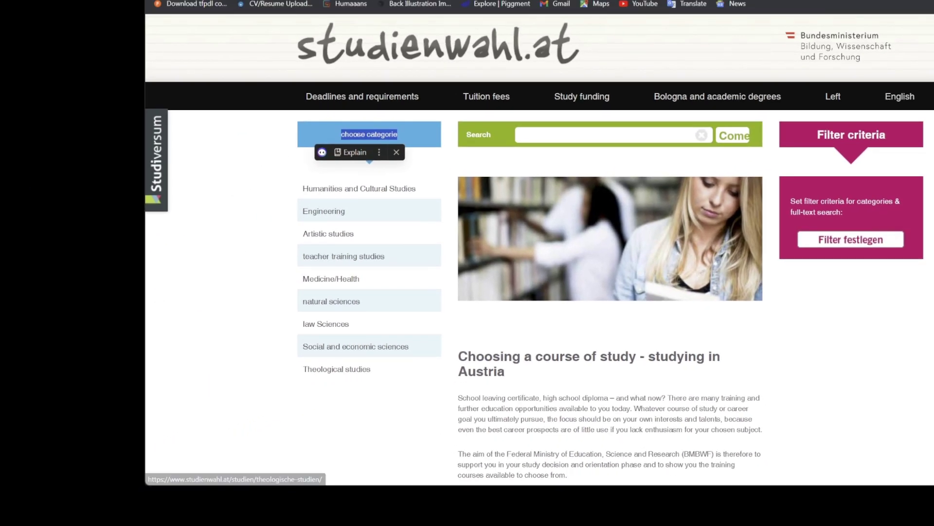
scroll(481, 292, down, 5)
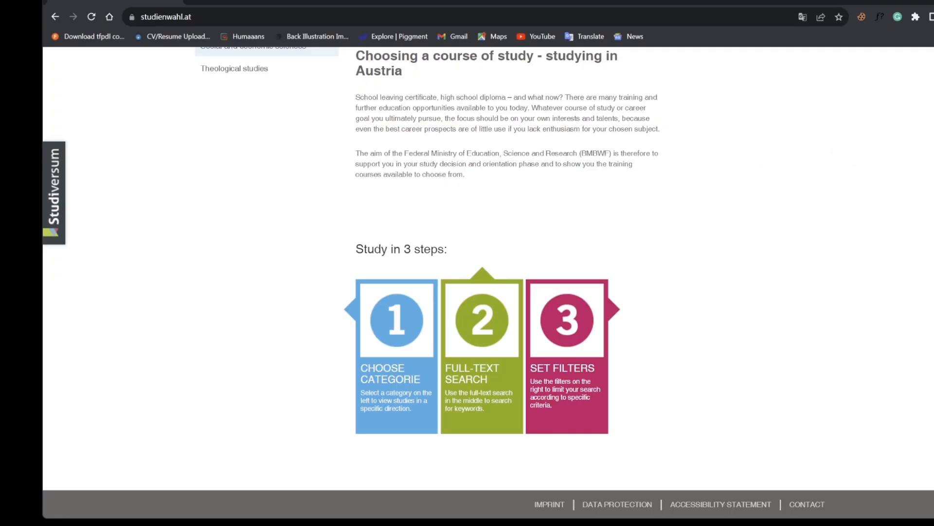
scroll(482, 292, up, 8)
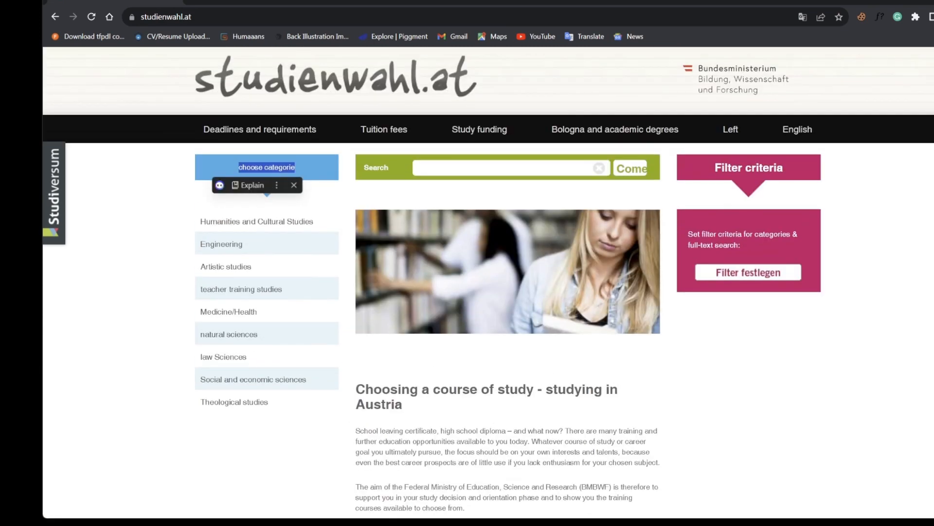
Browse and clear the autofilled suggestions in the full-text course search field
click(504, 168)
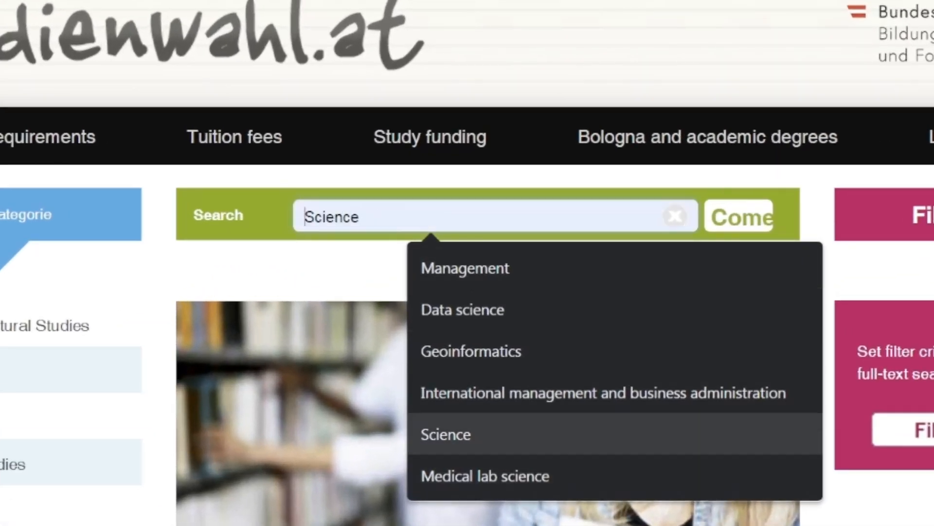
key(Up)
key(Down)
key(Down)
key(Down)
key(Escape)
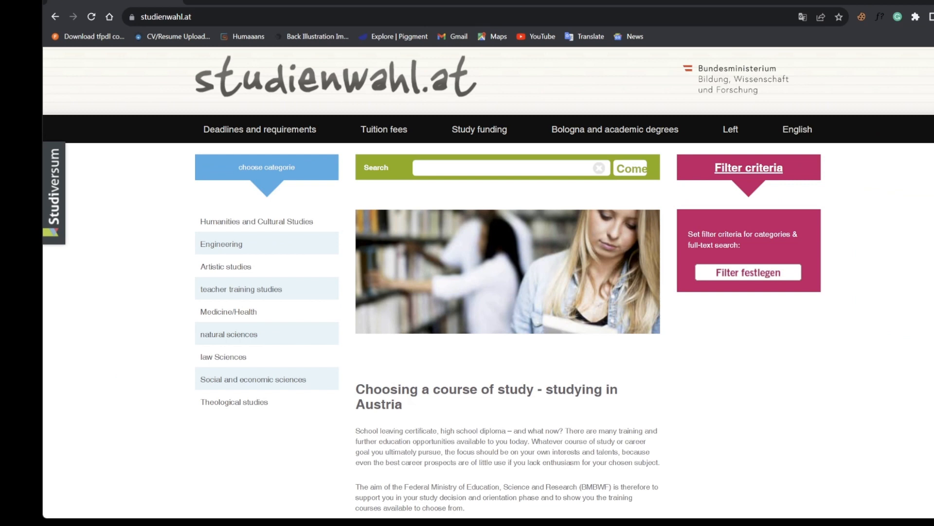
Show and close the Filter festlegen criteria panel without changes
click(748, 272)
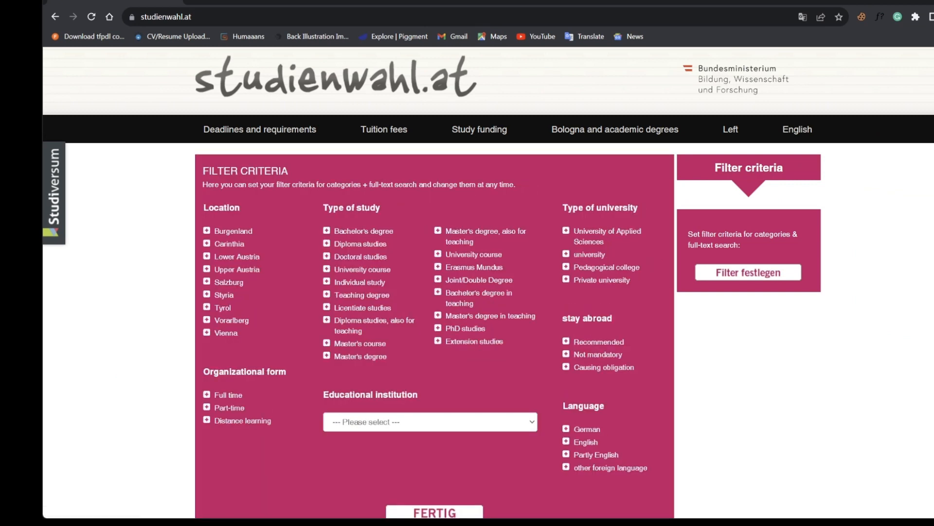
scroll(435, 328, down, 3)
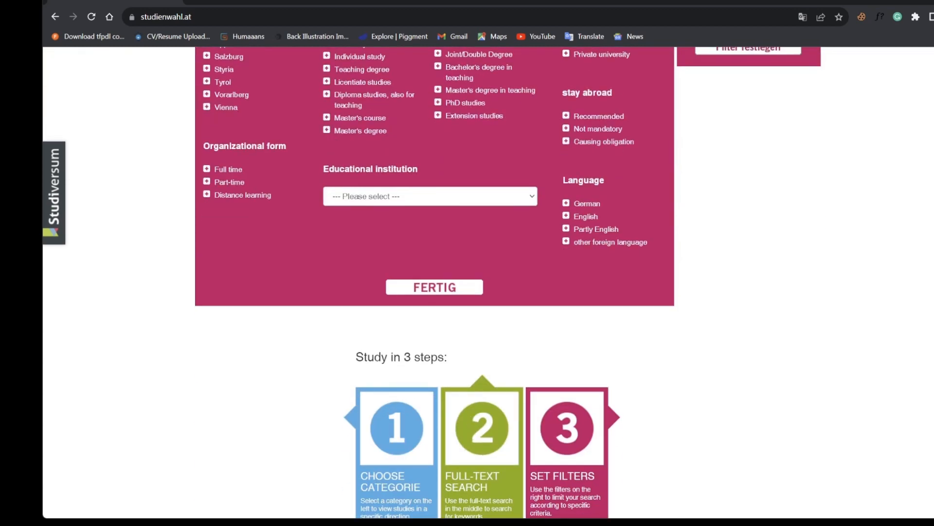
click(435, 286)
scroll(434, 292, up, 3)
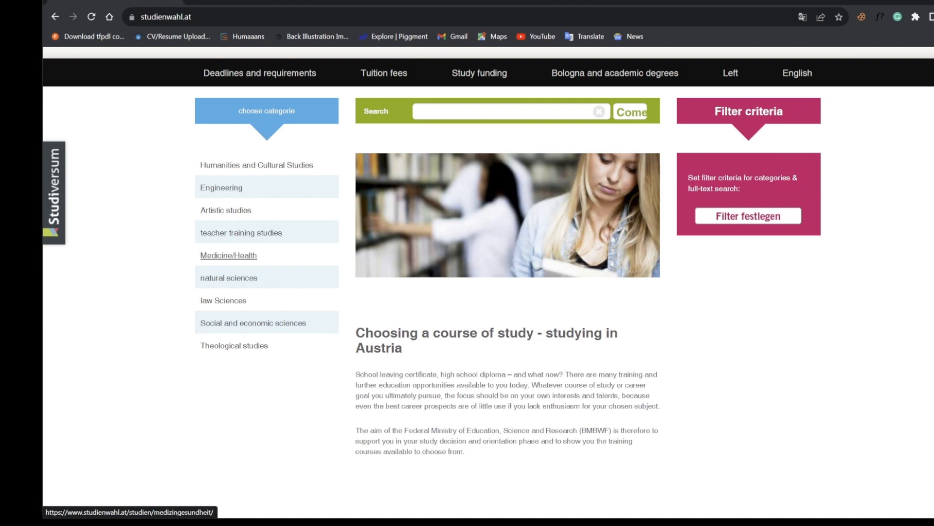
click(229, 255)
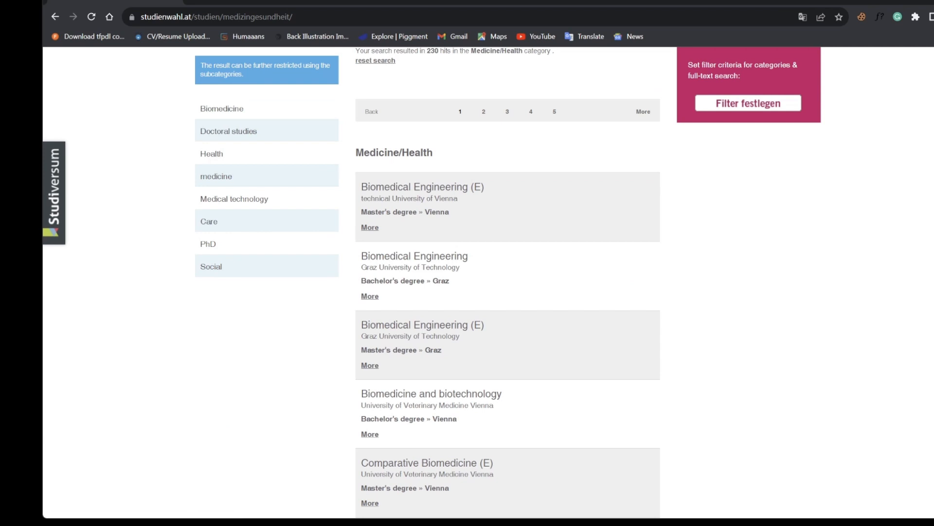
drag(355, 152, 435, 187)
scroll(467, 292, up, 3)
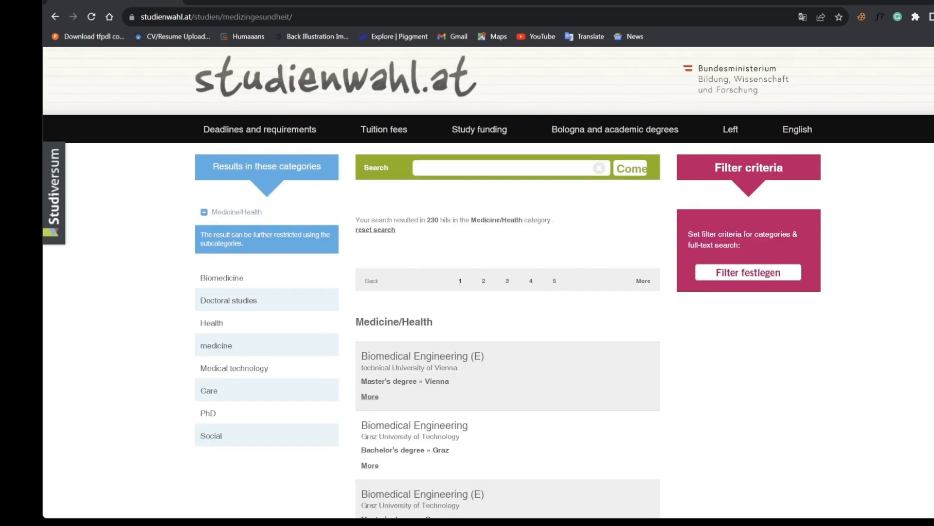
click(414, 425)
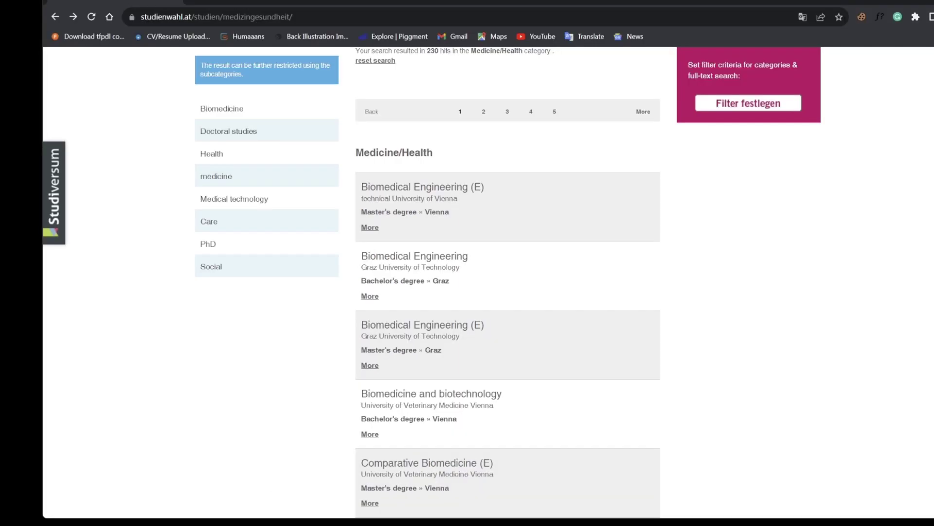
scroll(507, 293, down, 2)
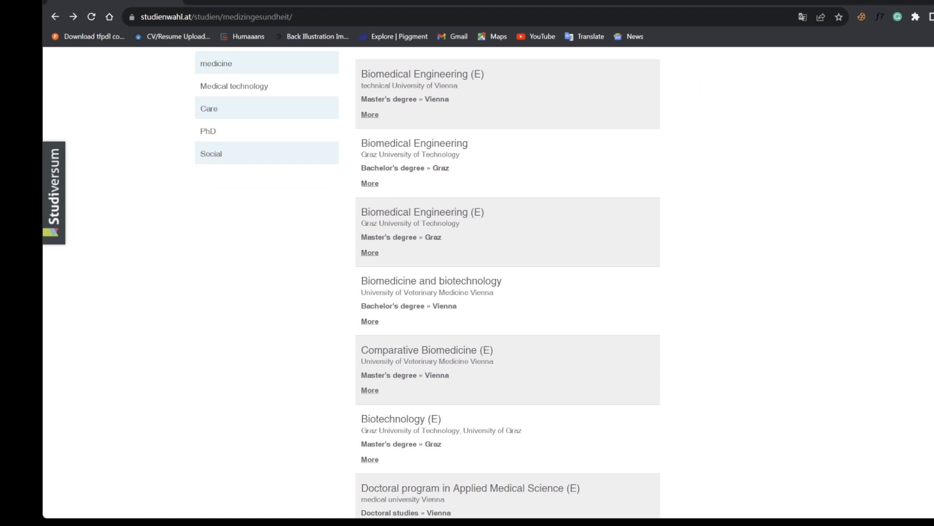
scroll(508, 292, down, 2)
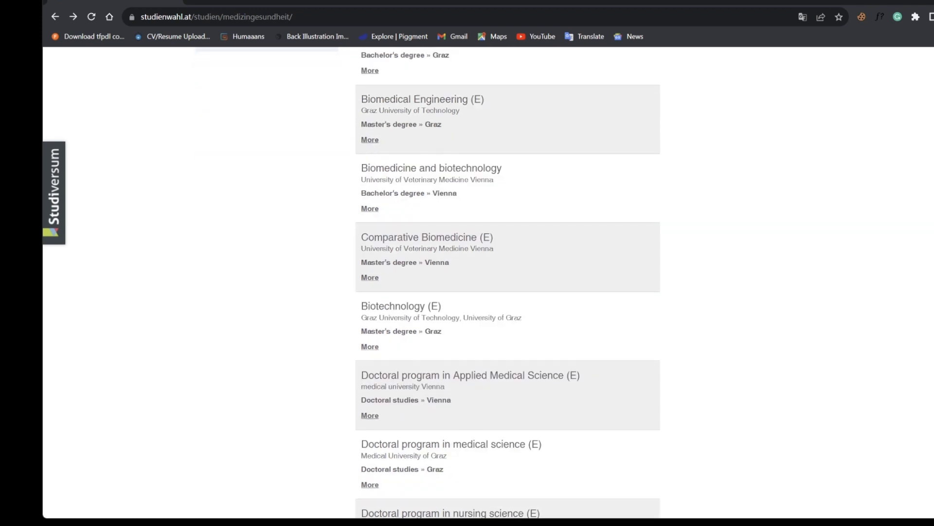
scroll(508, 292, up, 2)
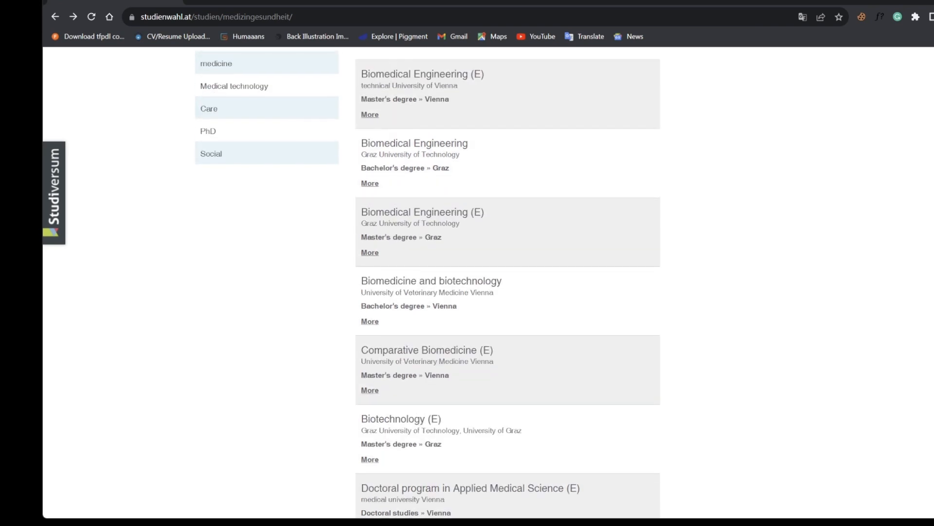
scroll(507, 293, up, 2)
scroll(507, 292, down, 2)
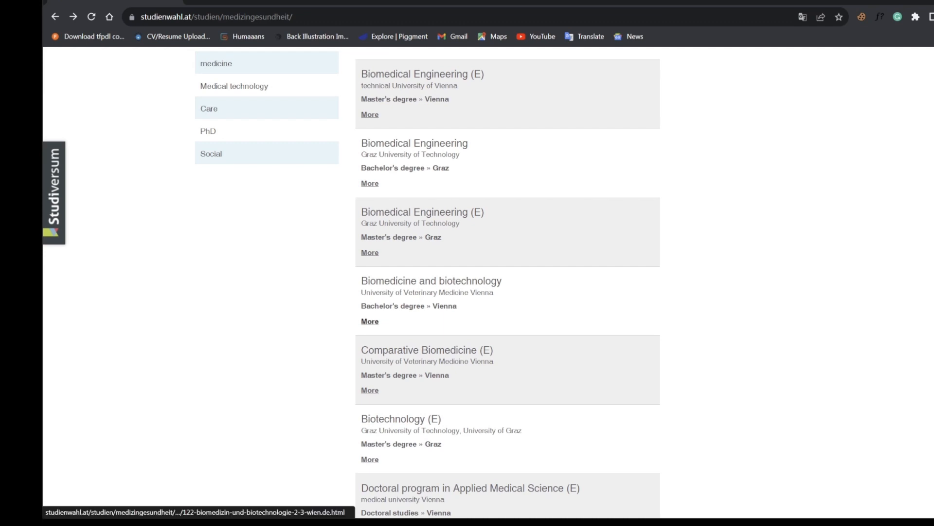
View the Biomedicine and biotechnology details, highlighting study duration, teaching language German and the ÖH contribution
click(369, 321)
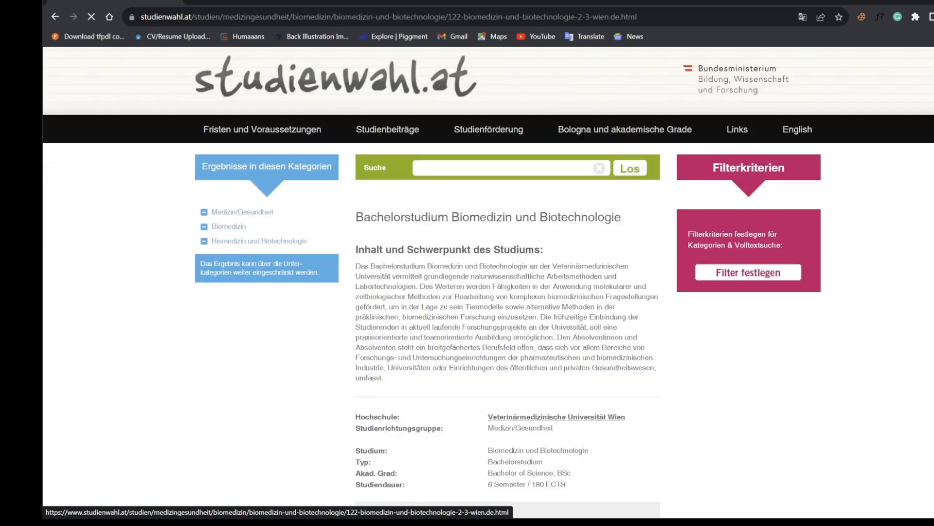
scroll(508, 292, down, 2)
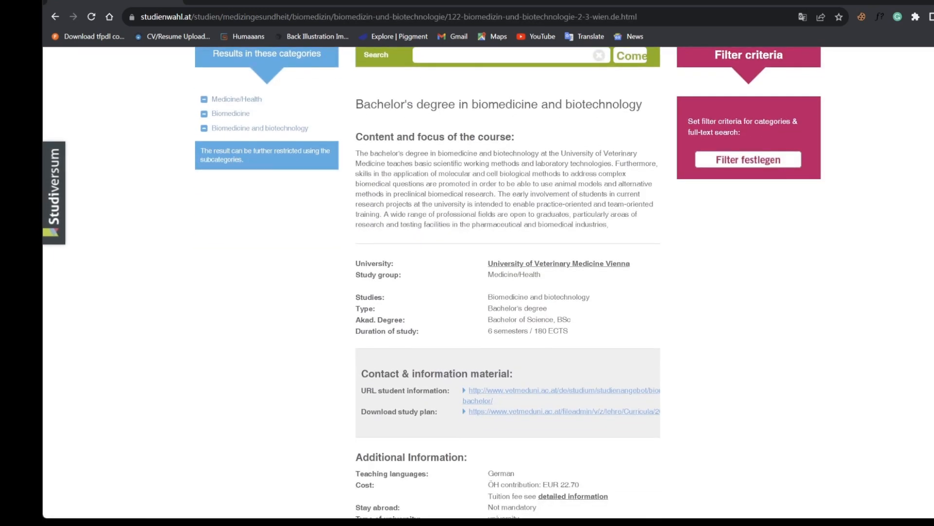
scroll(507, 292, down, 1)
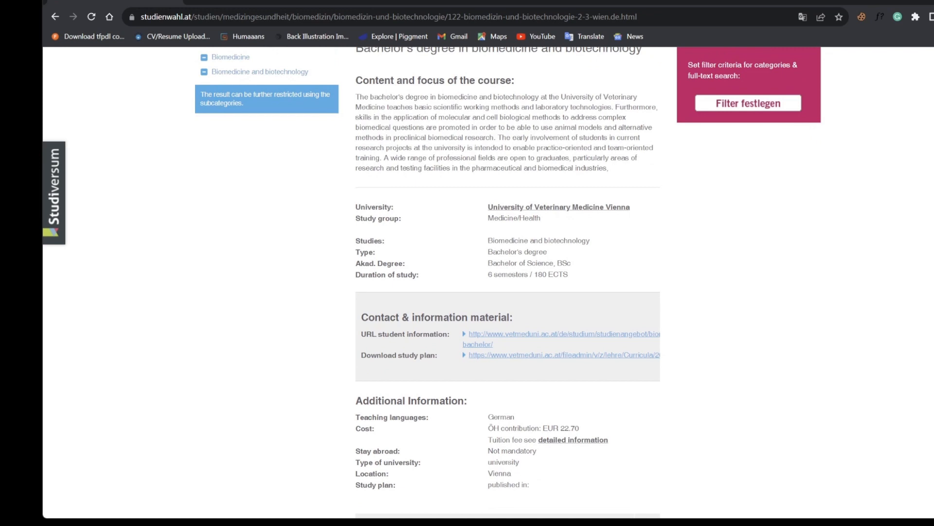
drag(488, 274, 514, 319)
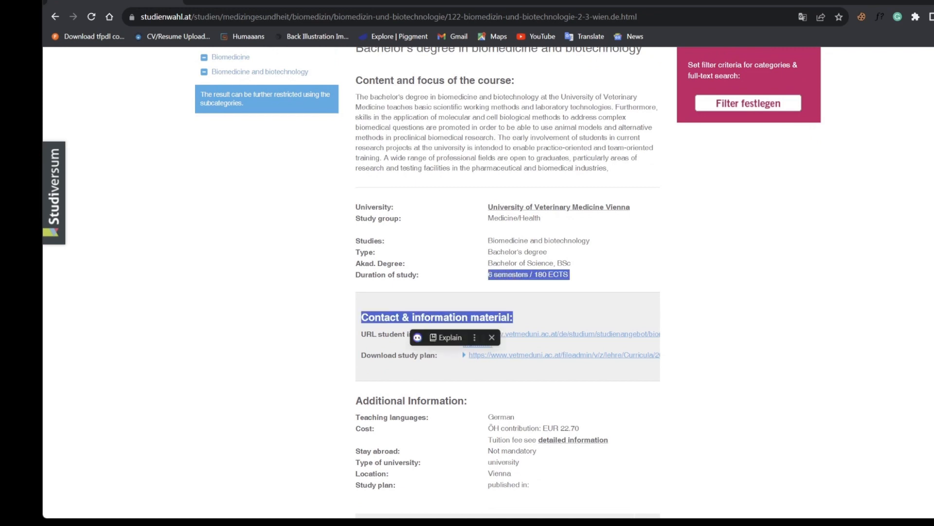
click(490, 416)
double_click(501, 416)
click(556, 467)
drag(489, 428, 579, 428)
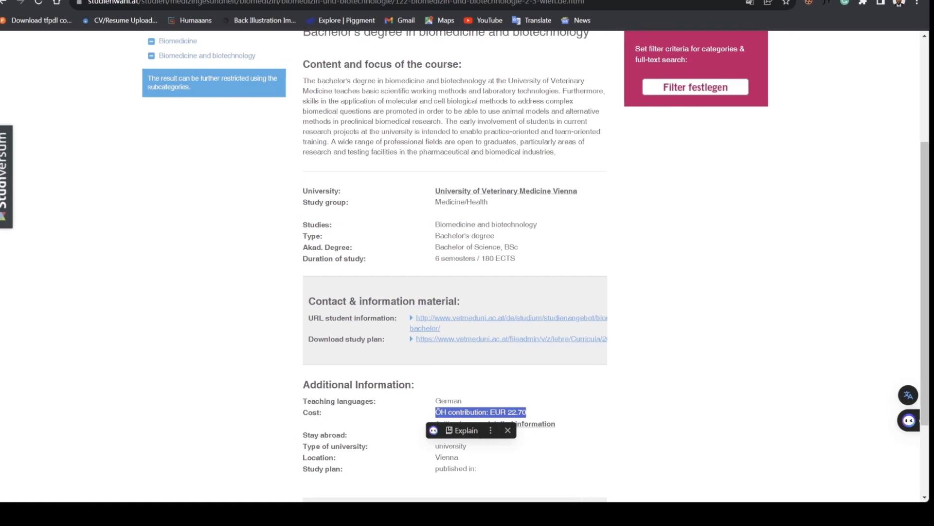
Return to the Medicine/Health results and go to the second results page
click(658, 292)
scroll(467, 293, up, 5)
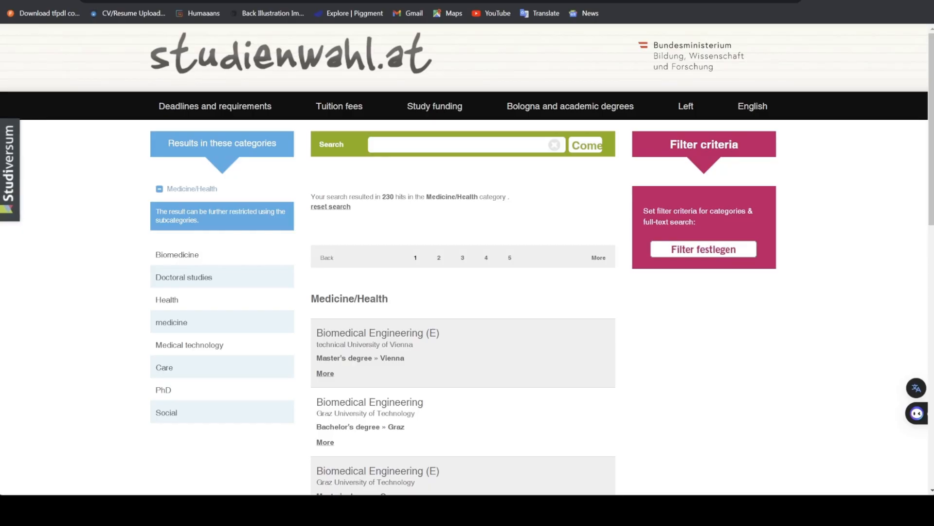
scroll(467, 292, up, 1)
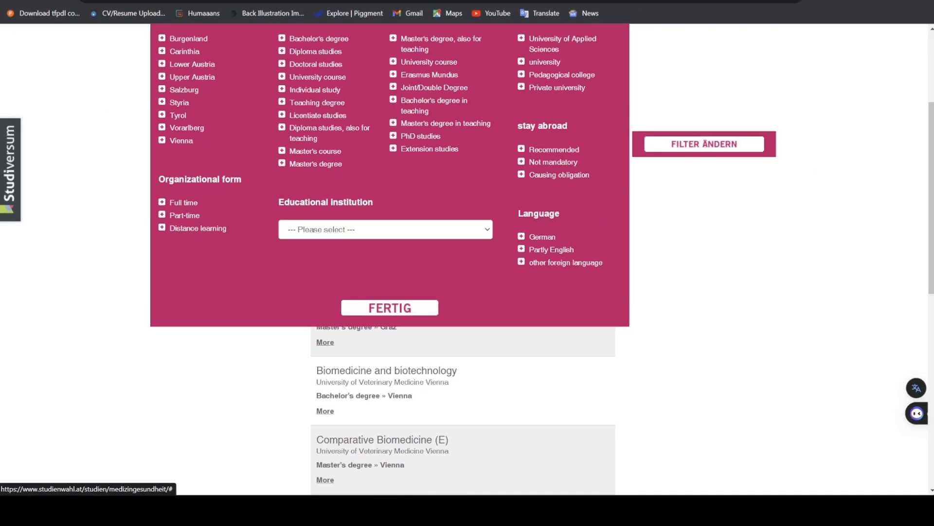
scroll(467, 292, down, 2)
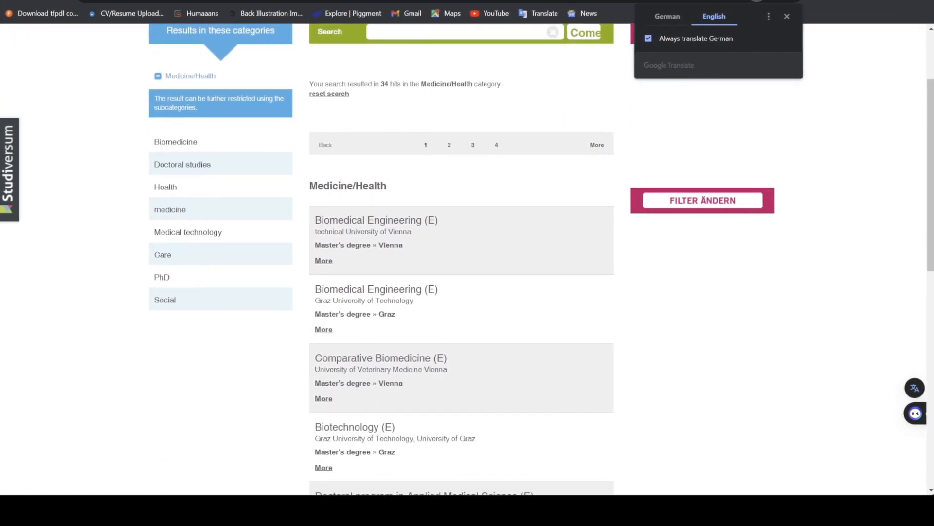
scroll(467, 293, down, 3)
scroll(467, 292, down, 1)
scroll(467, 292, up, 5)
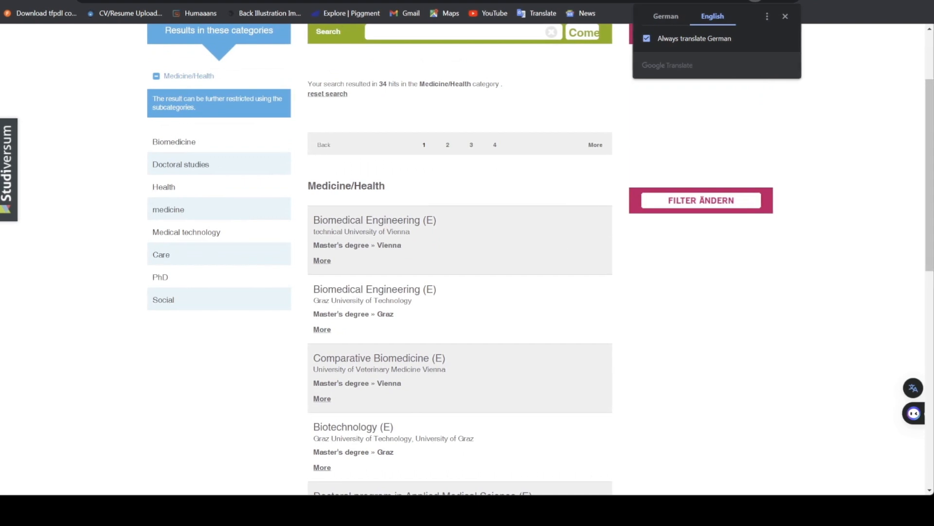
scroll(468, 292, down, 3)
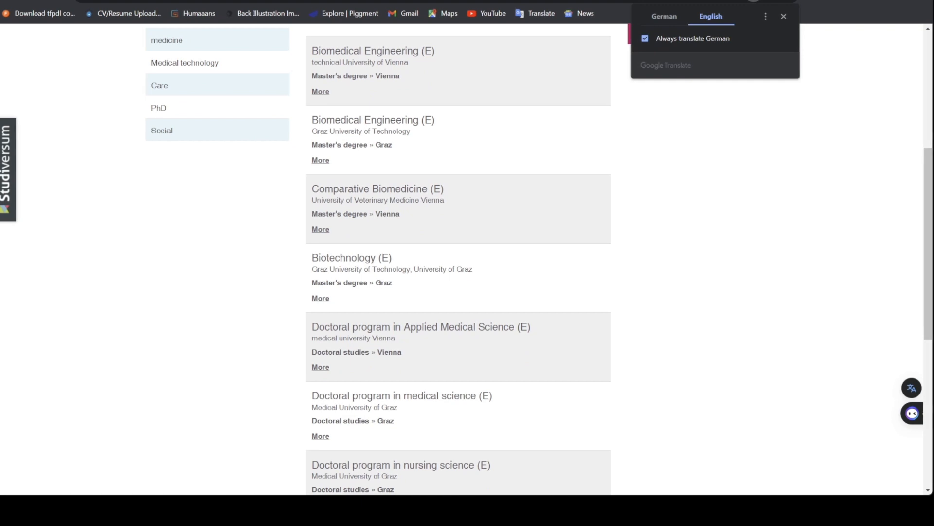
scroll(468, 292, down, 2)
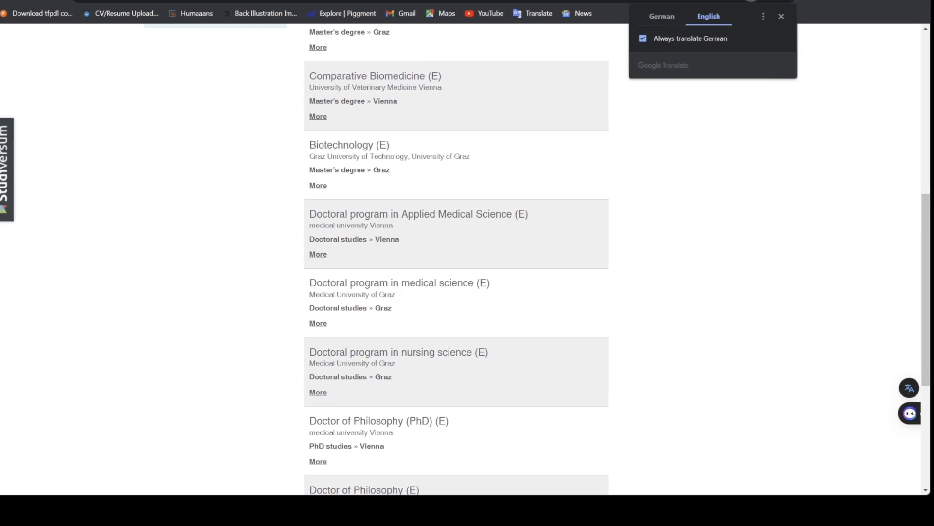
scroll(468, 292, down, 3)
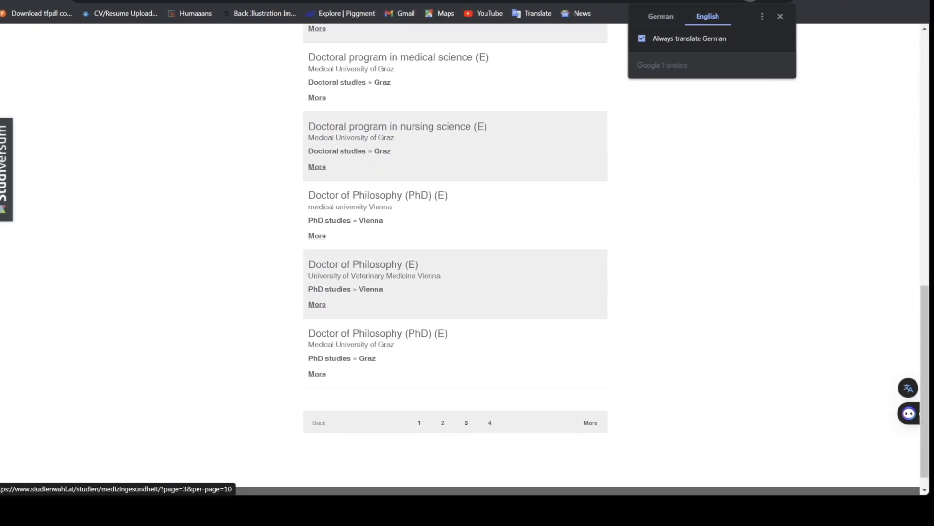
click(443, 422)
scroll(467, 292, down, 3)
scroll(468, 292, down, 1)
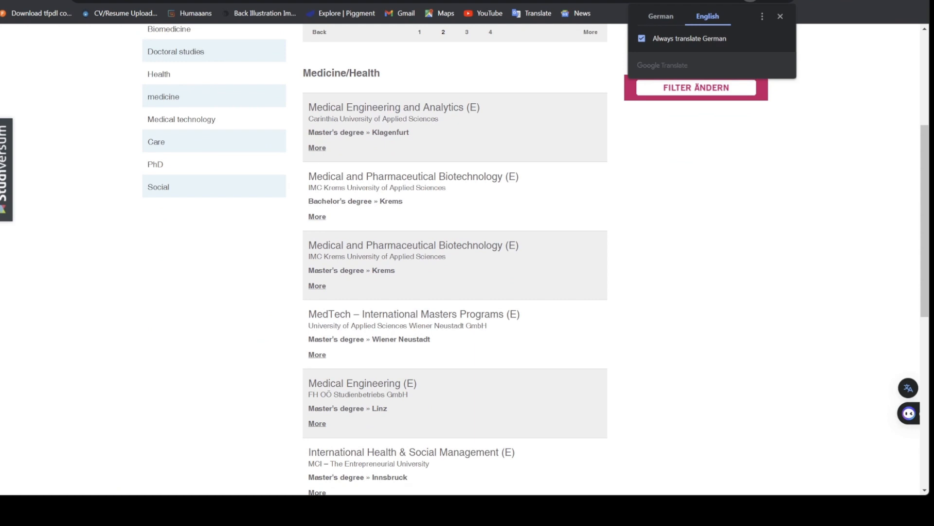
scroll(468, 292, down, 1)
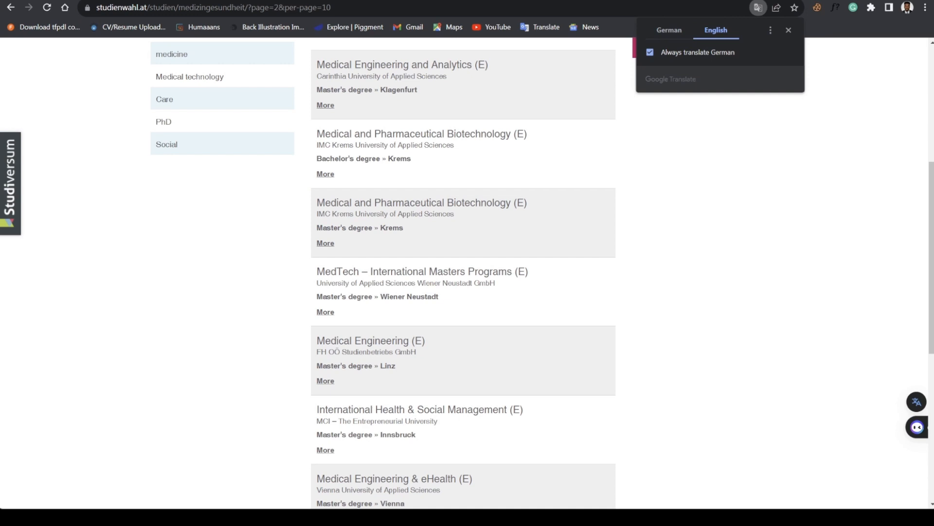
scroll(467, 292, down, 5)
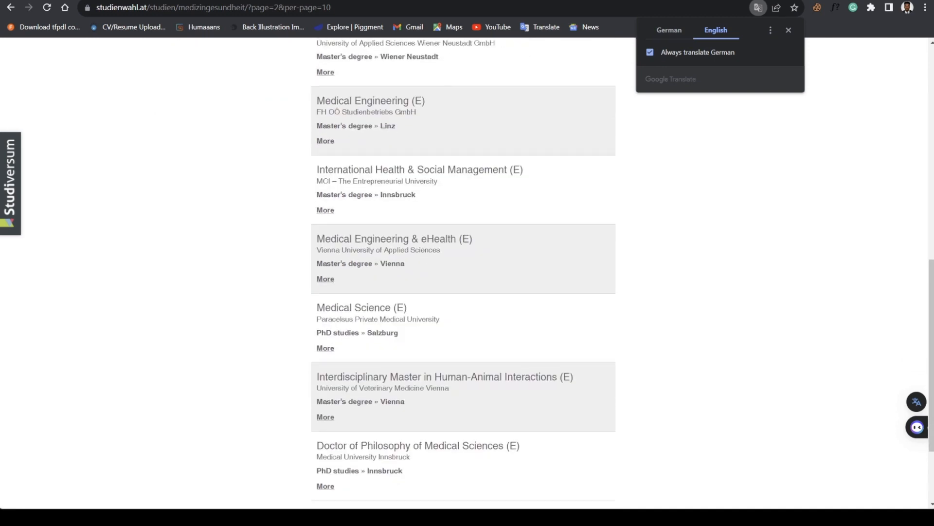
scroll(468, 292, down, 3)
scroll(468, 292, up, 4)
scroll(467, 292, up, 4)
scroll(467, 292, up, 4)
scroll(467, 293, up, 2)
scroll(468, 292, up, 1)
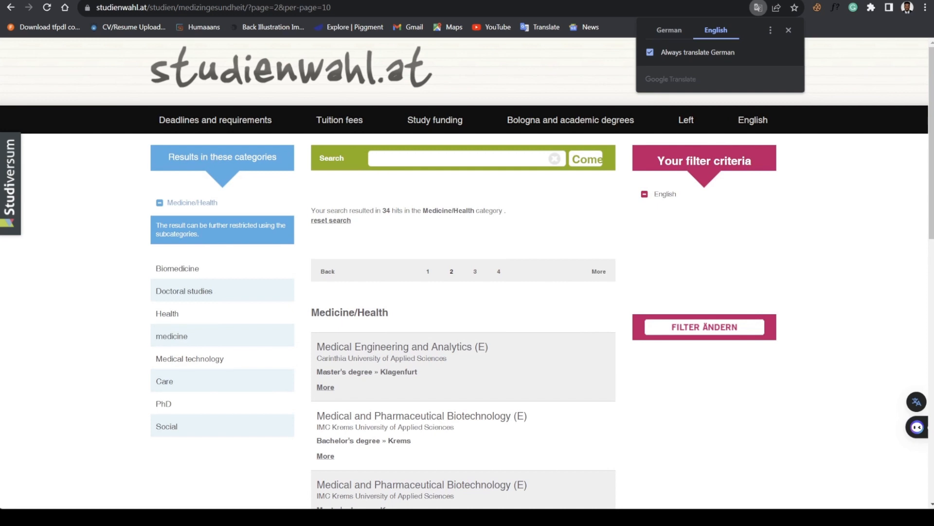
Add Bachelor's degree under Type of study to the filters and apply them
click(705, 327)
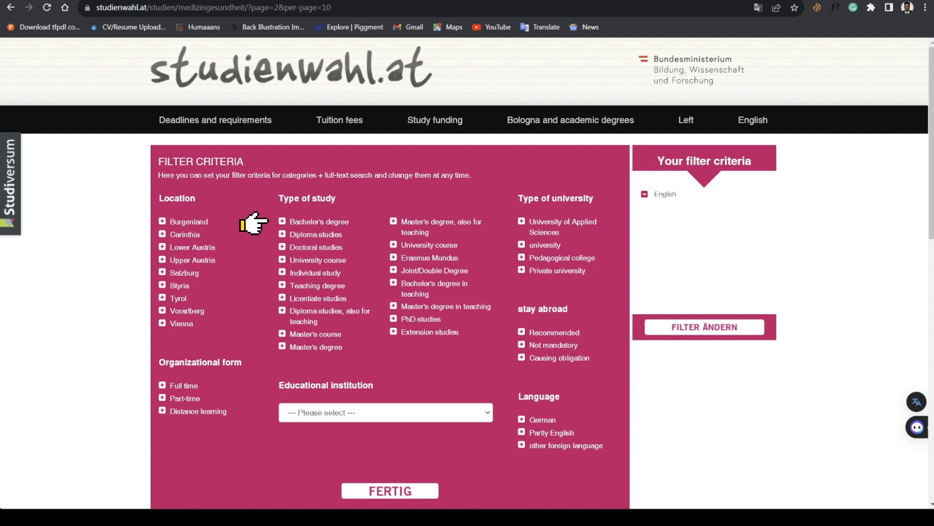
click(281, 221)
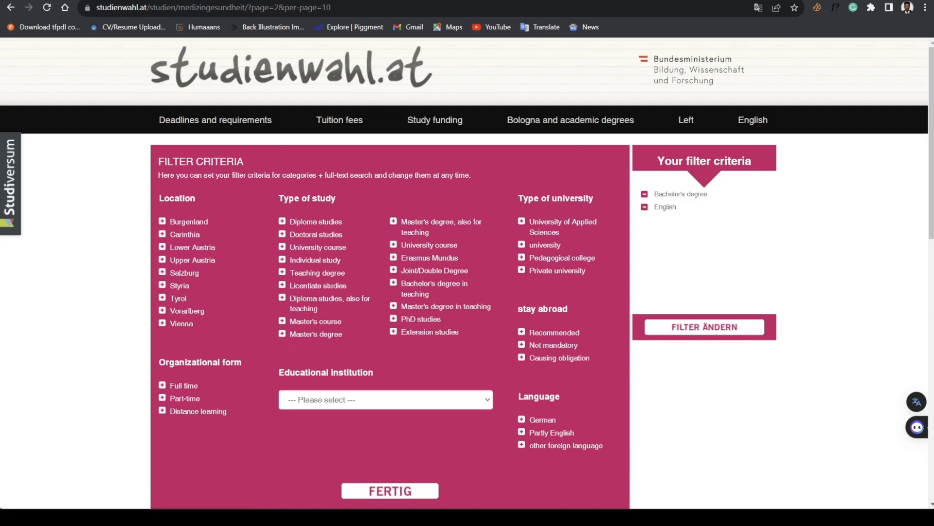
click(390, 490)
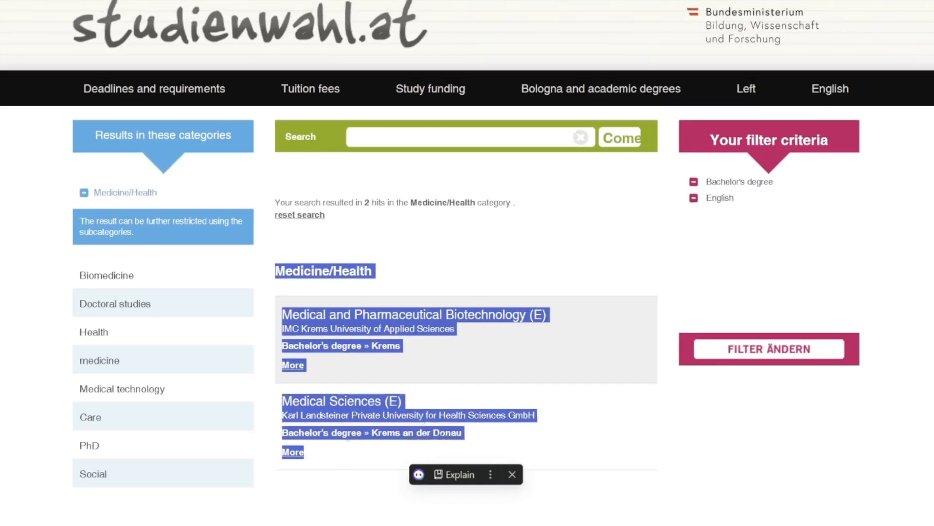
scroll(467, 292, down, 3)
scroll(467, 292, down, 2)
scroll(467, 293, up, 5)
scroll(467, 292, down, 5)
scroll(467, 292, down, 3)
scroll(467, 292, down, 2)
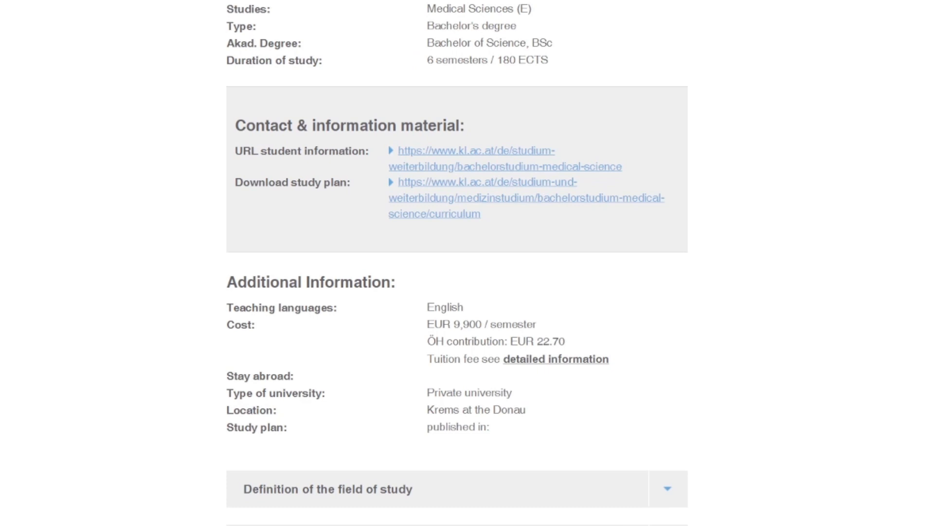
Highlight the EUR 9,900 per semester tuition and go back to the filtered results
drag(428, 324, 536, 324)
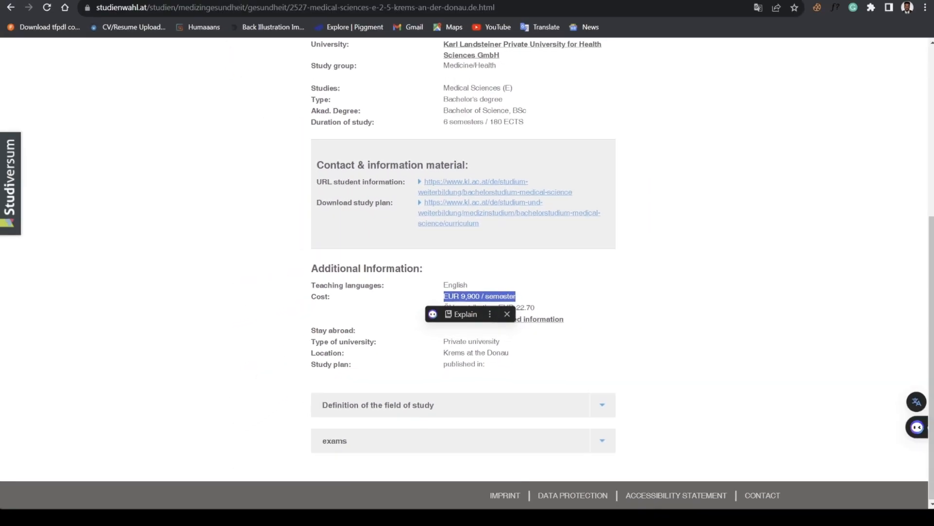
scroll(468, 292, up, 10)
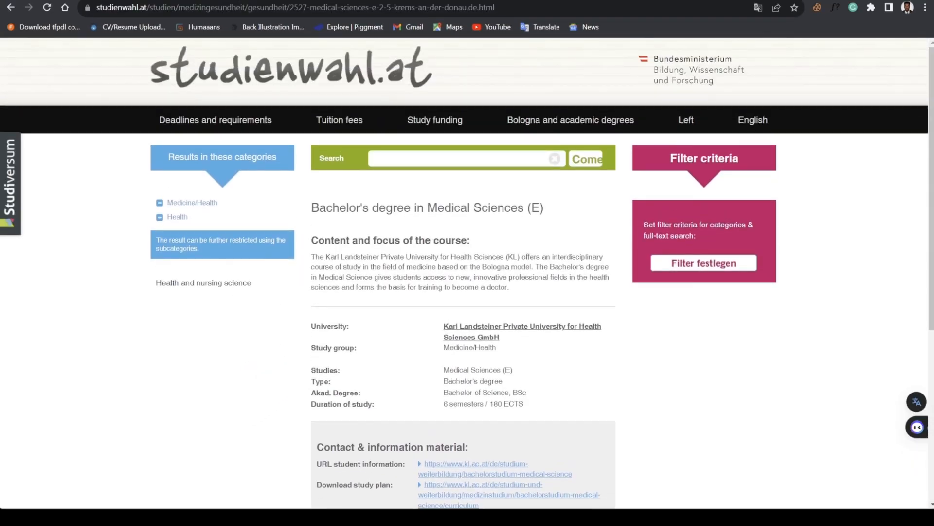
click(11, 8)
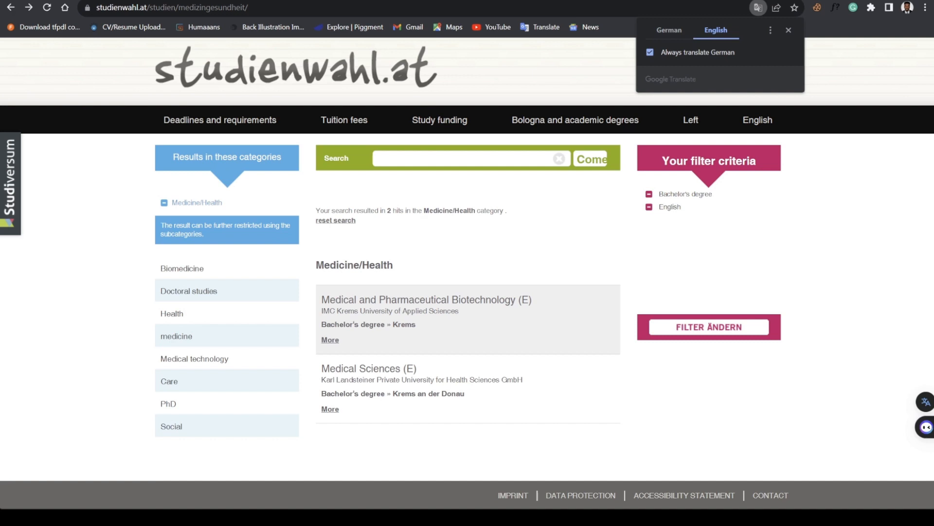
click(330, 339)
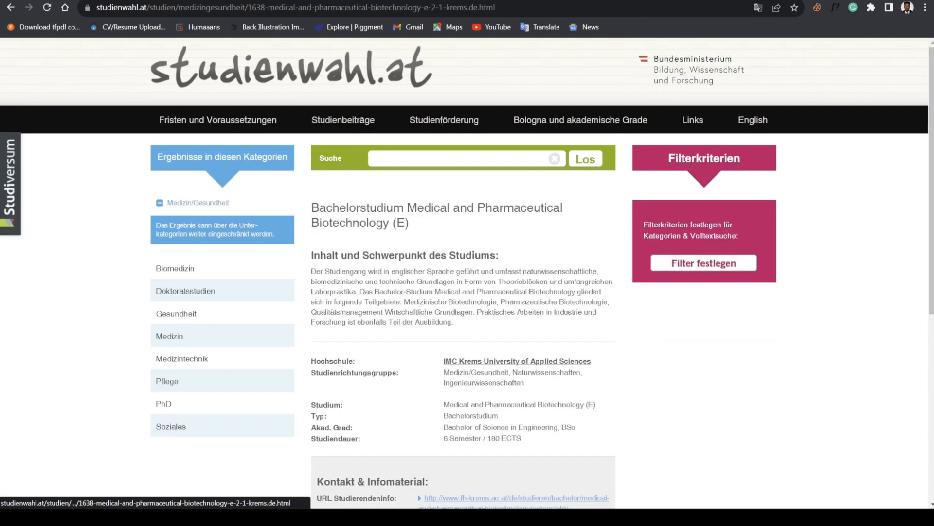
scroll(468, 292, down, 2)
scroll(467, 291, down, 2)
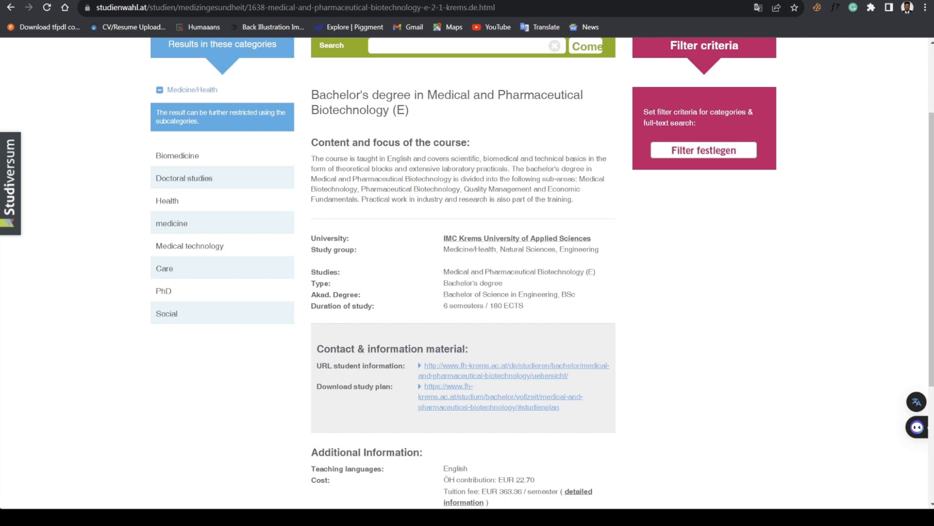
scroll(467, 292, down, 1)
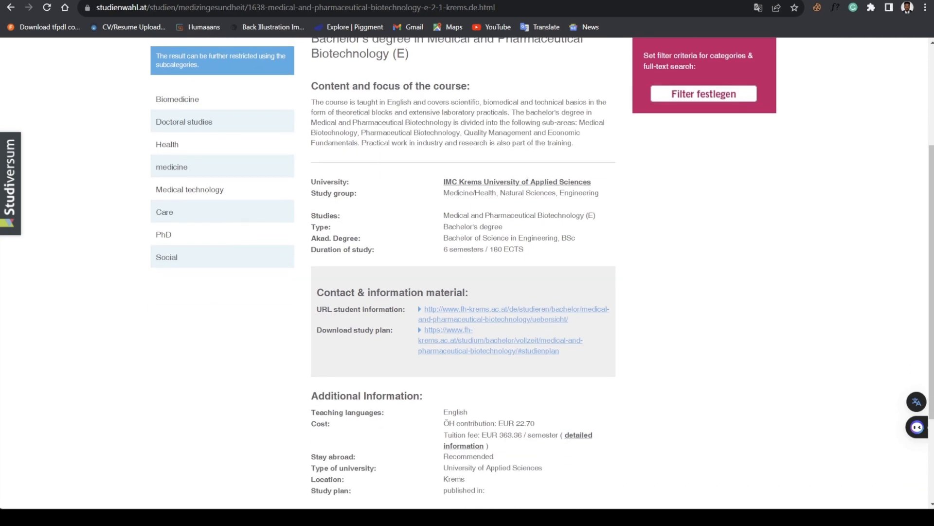
drag(312, 101, 572, 142)
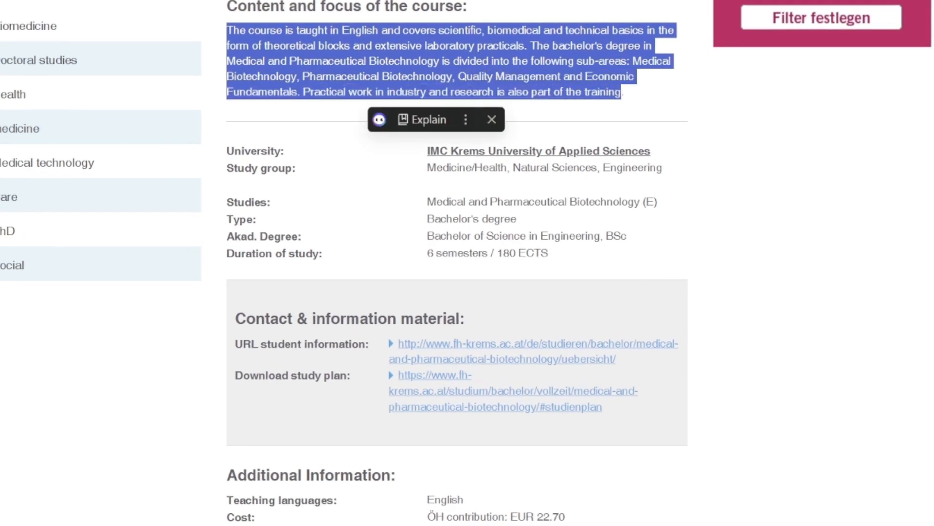
scroll(468, 292, down, 3)
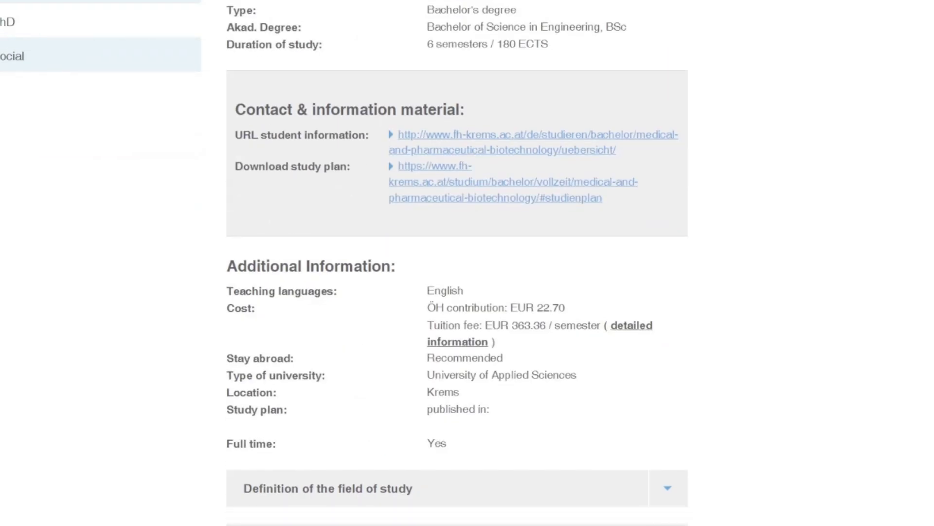
drag(427, 325, 494, 324)
click(551, 307)
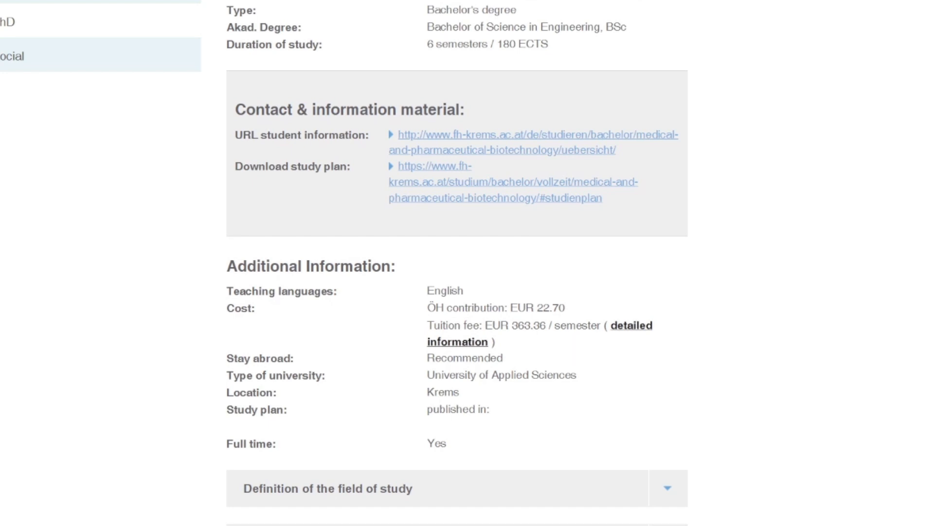
scroll(467, 292, up, 3)
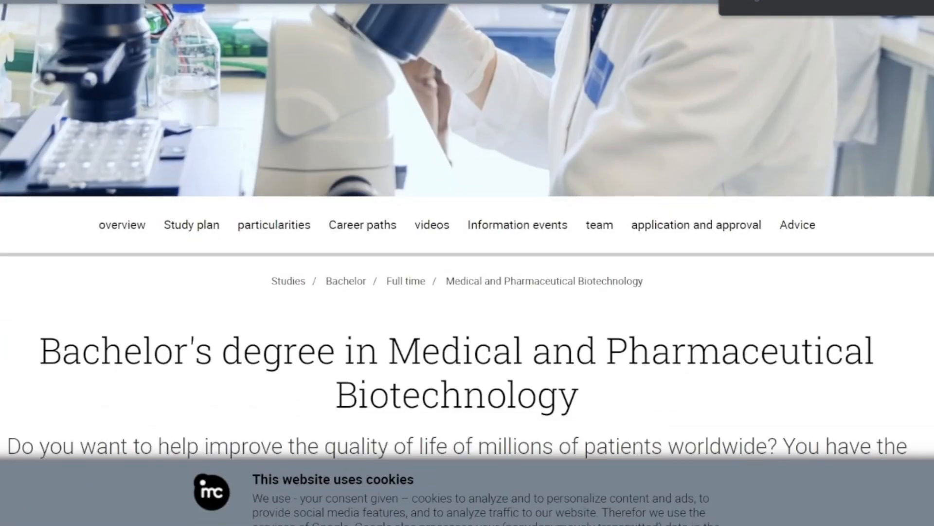
scroll(467, 263, down, 3)
scroll(467, 262, down, 1)
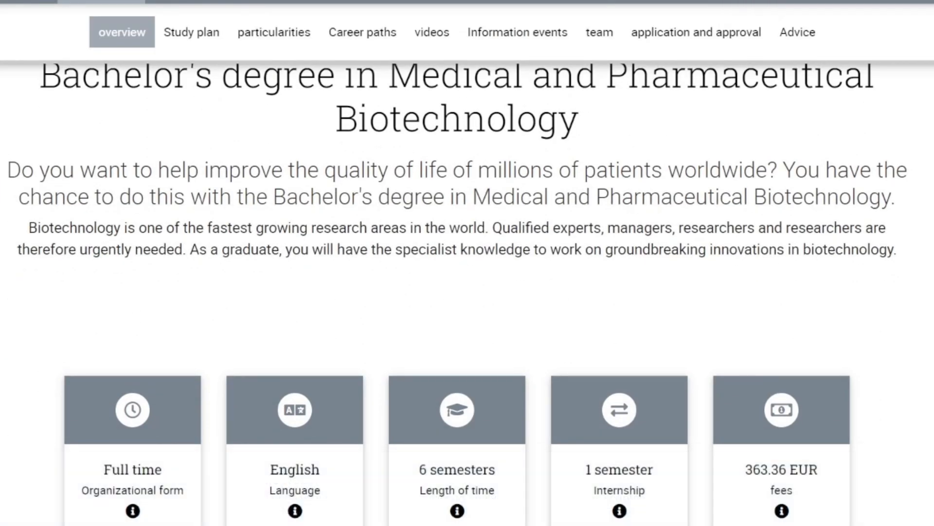
scroll(468, 263, down, 2)
scroll(467, 263, down, 3)
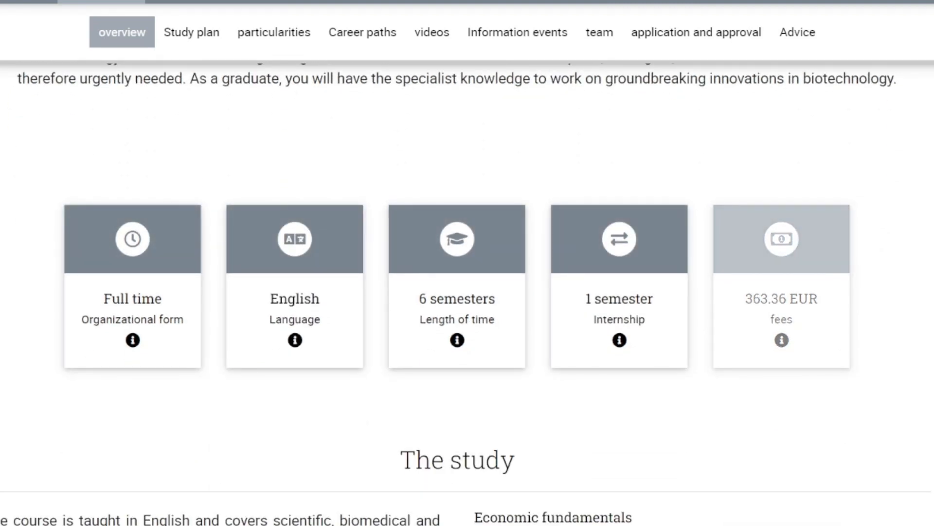
Show the fees card explanation and follow its link to tuition fees for non-EU citizens
click(782, 339)
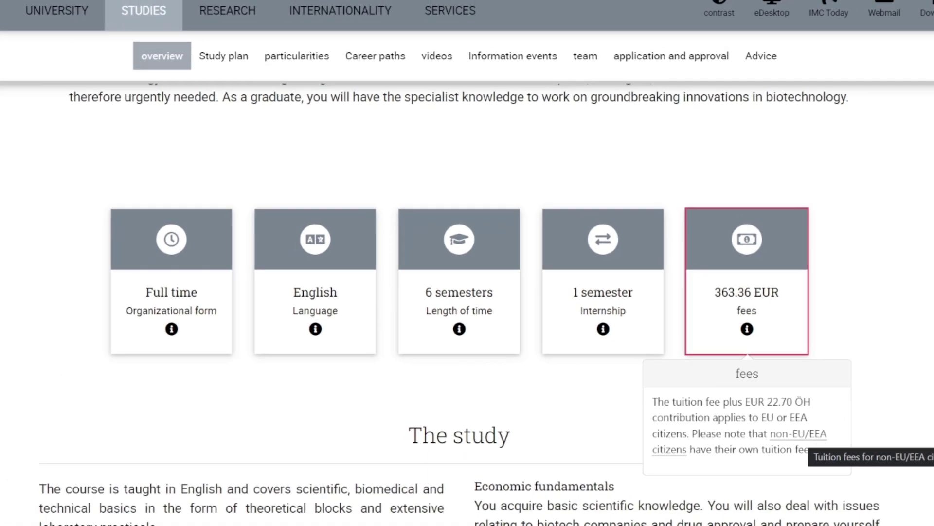
click(840, 458)
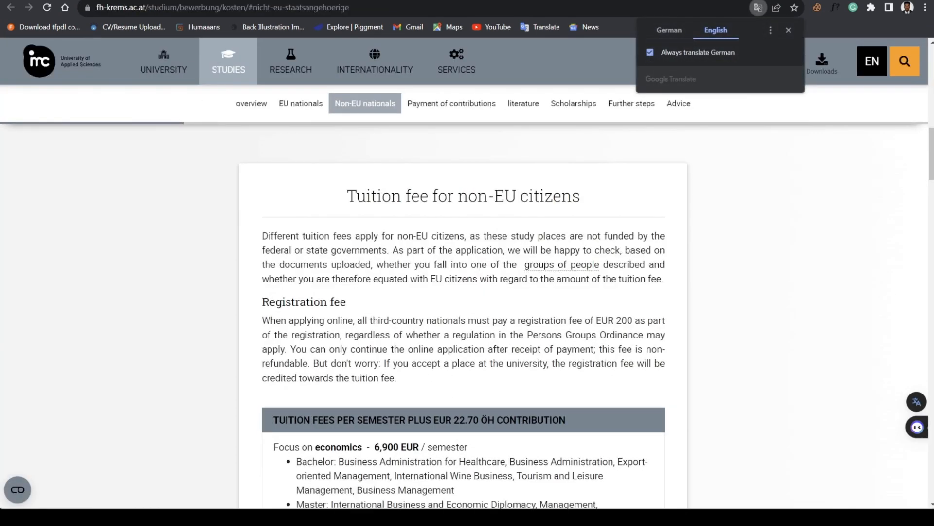
scroll(467, 293, down, 3)
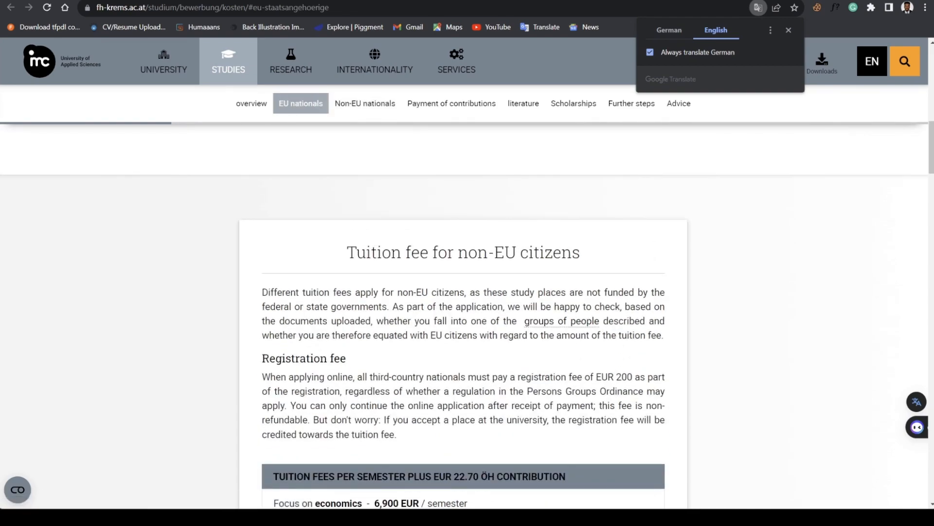
Highlight the non-EU fee lines for economics, digitalization & technology, health and life sciences (EUR 9,500)
drag(272, 277, 465, 278)
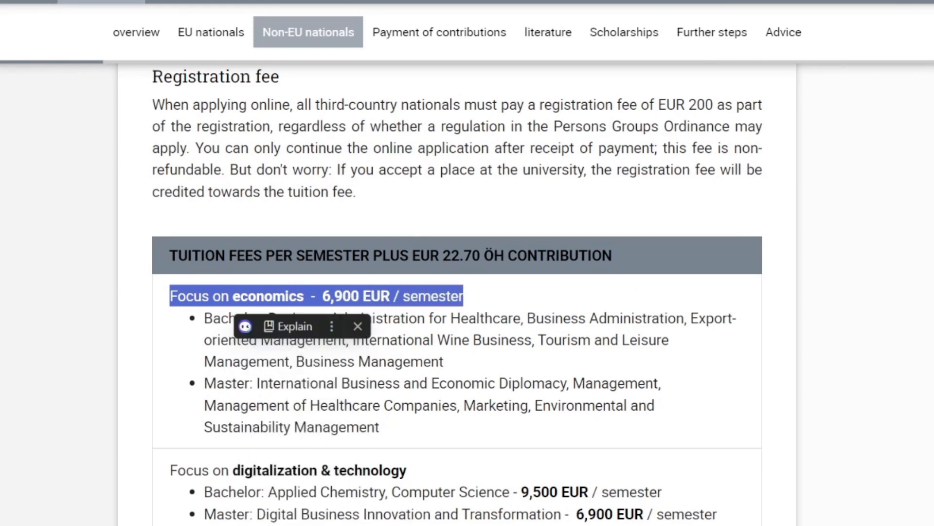
scroll(468, 328, down, 4)
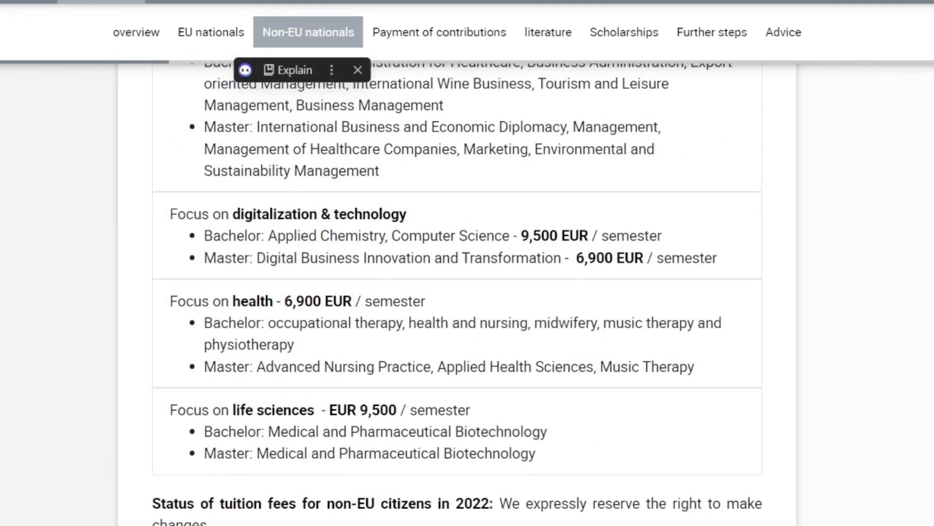
key(Escape)
scroll(467, 293, down, 1)
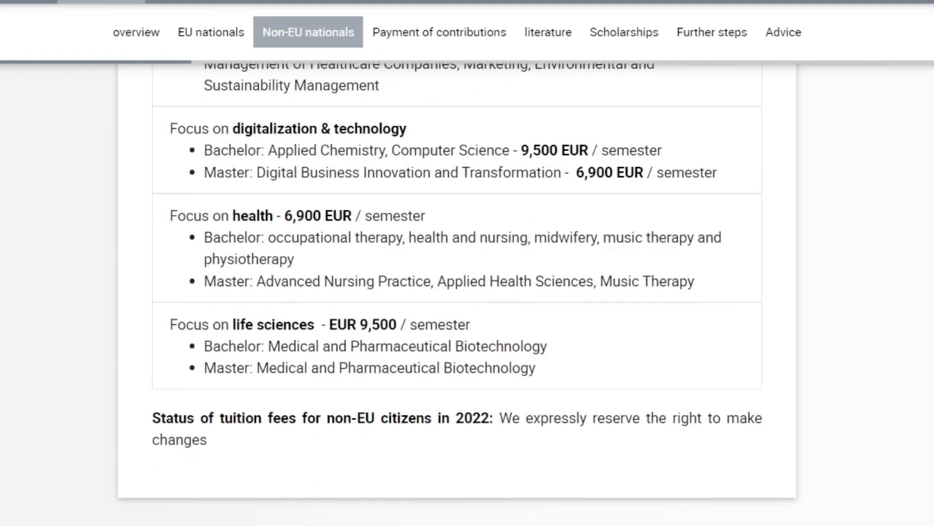
scroll(468, 292, up, 4)
scroll(467, 292, up, 1)
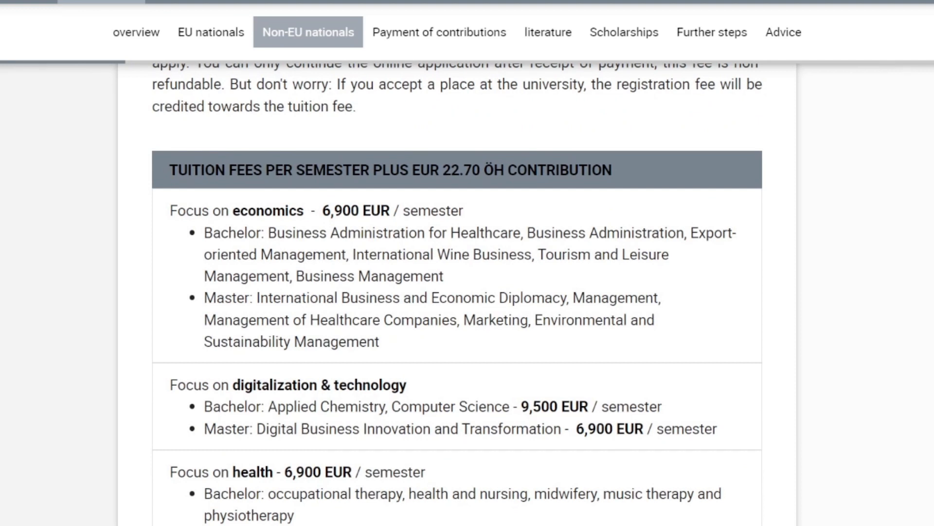
drag(170, 385, 672, 429)
scroll(467, 292, down, 2)
scroll(467, 292, down, 2)
click(467, 293)
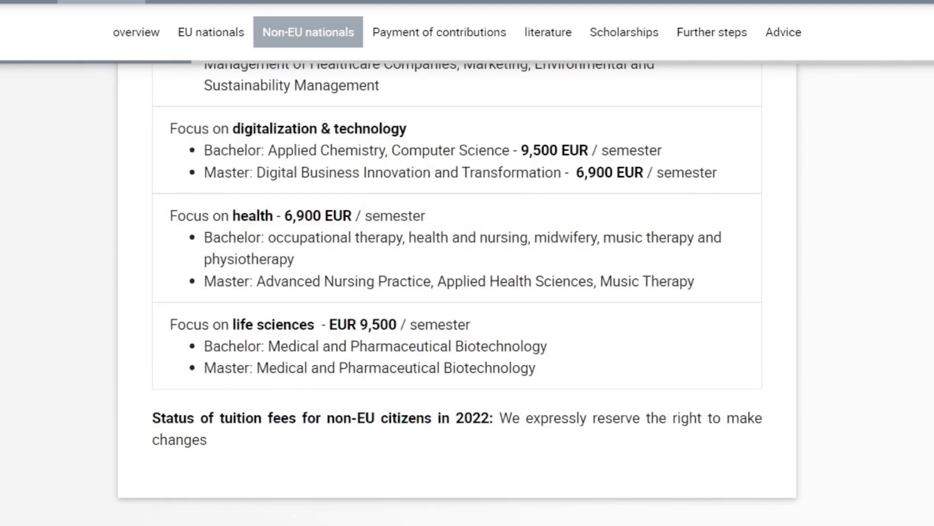
drag(284, 215, 313, 216)
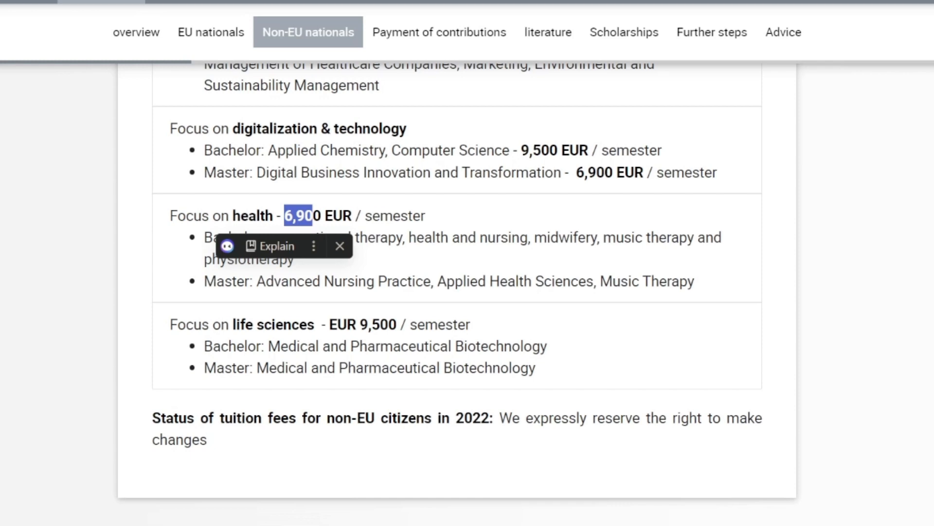
click(468, 292)
drag(360, 324, 397, 325)
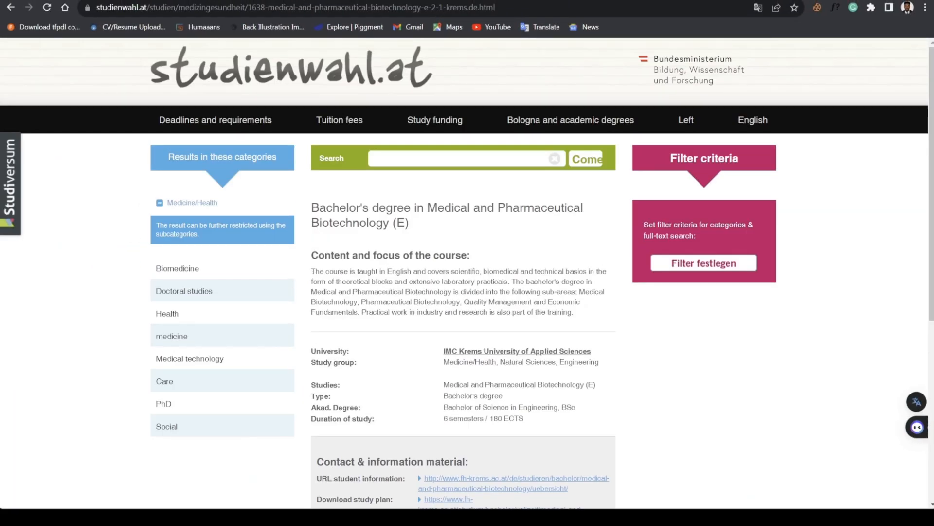
scroll(467, 291, down, 3)
scroll(468, 292, down, 2)
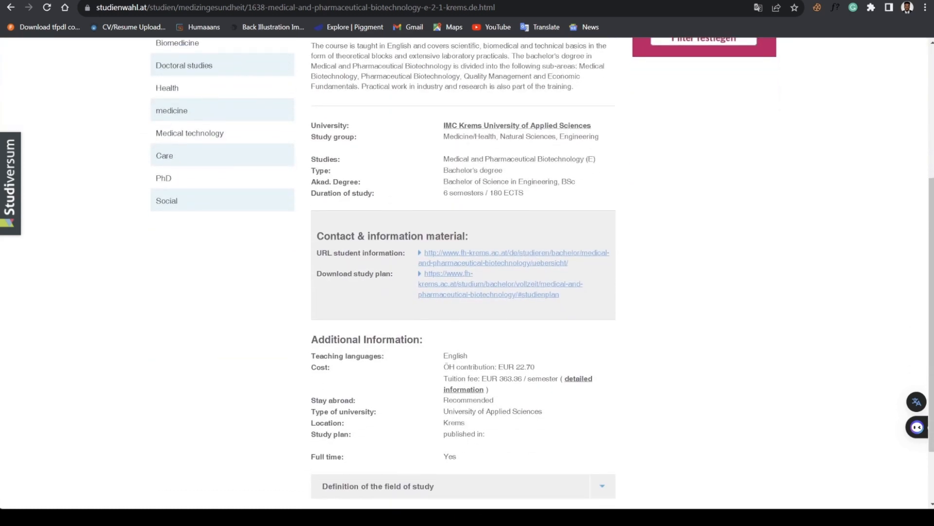
scroll(468, 292, down, 2)
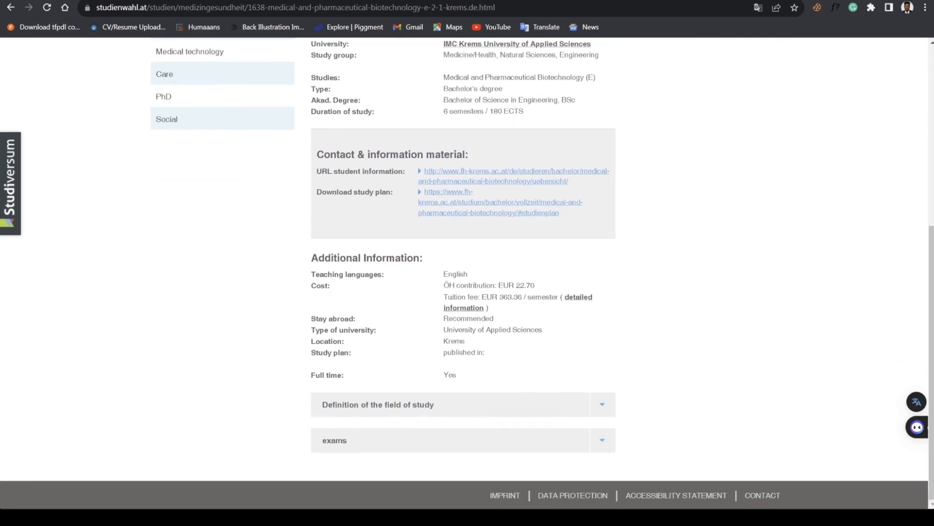
scroll(468, 292, up, 10)
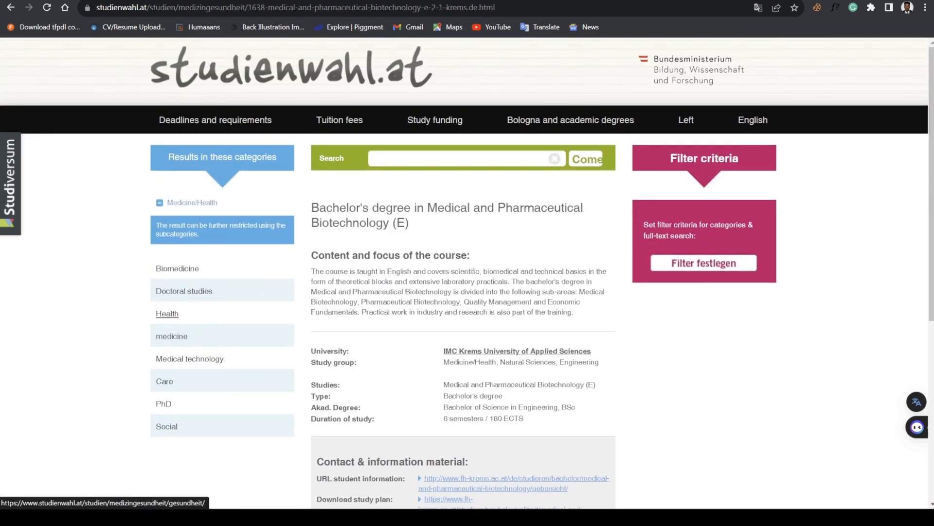
Search the study programs for 'Management' chosen from the suggestions
click(460, 159)
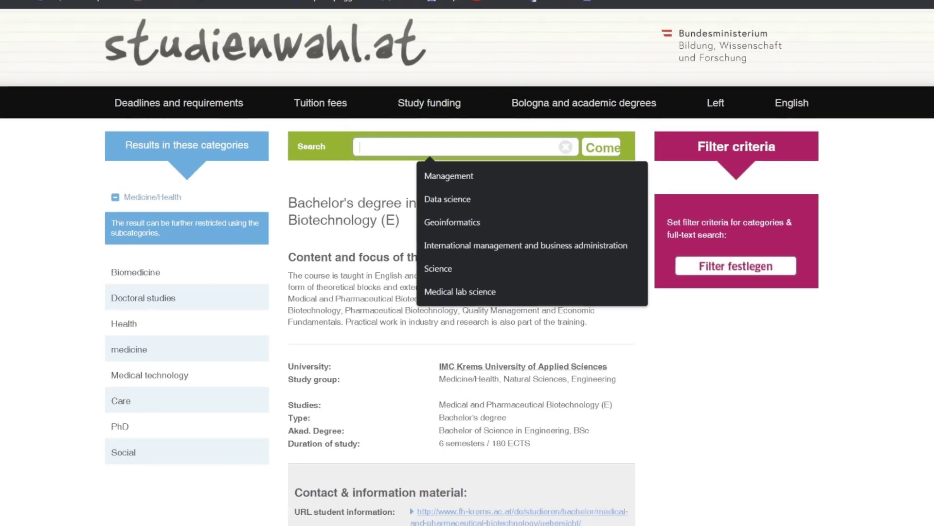
key(Down)
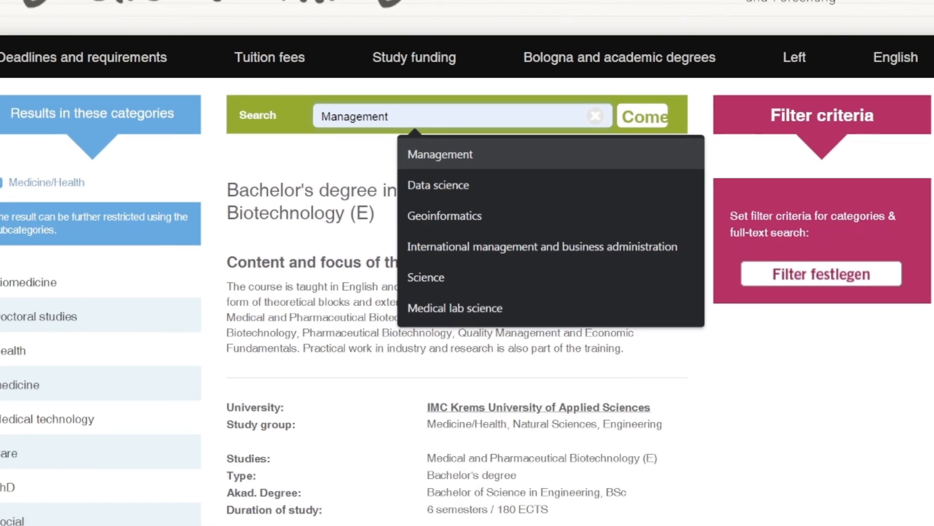
key(Escape)
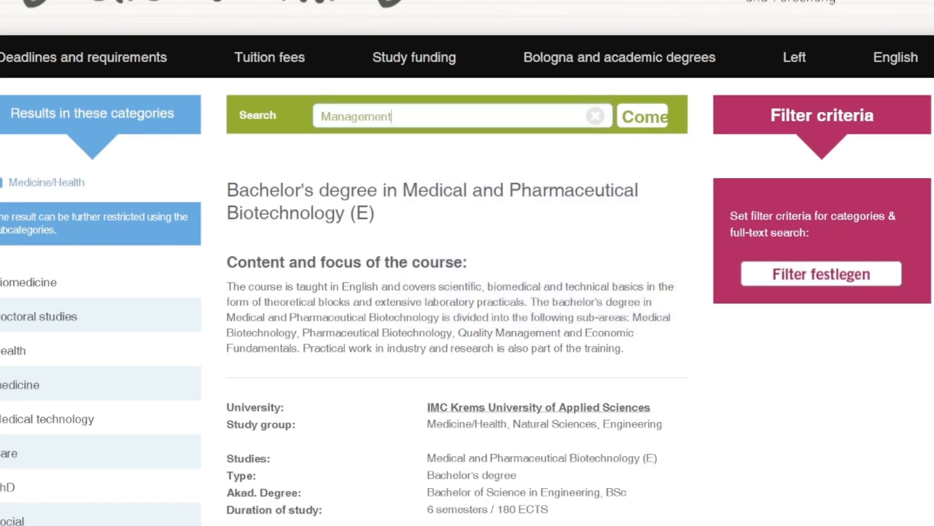
key(Return)
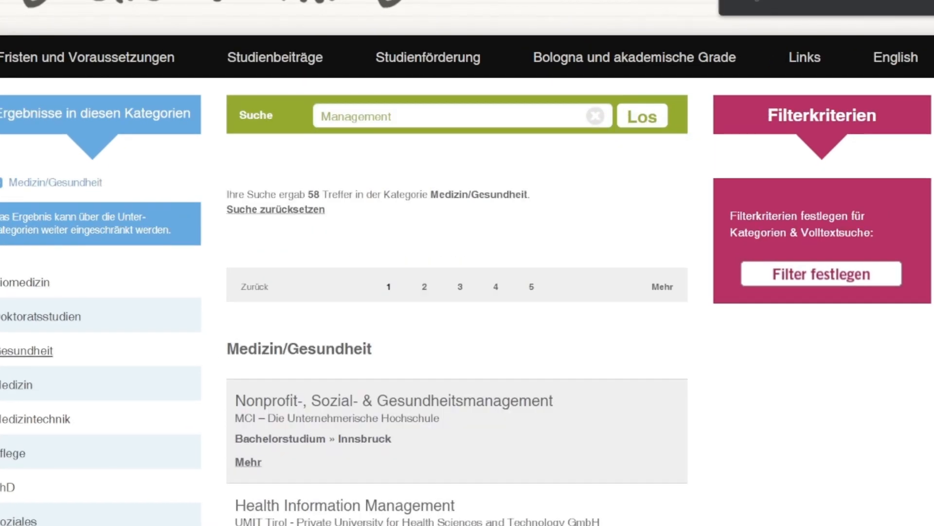
scroll(457, 292, down, 4)
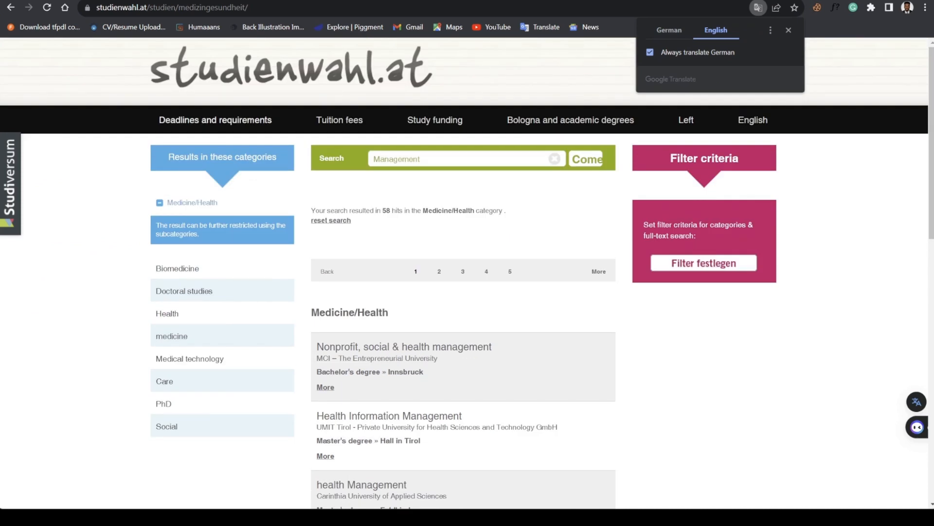
From the home page, search all studies for 'Management' via the search suggestions
click(292, 69)
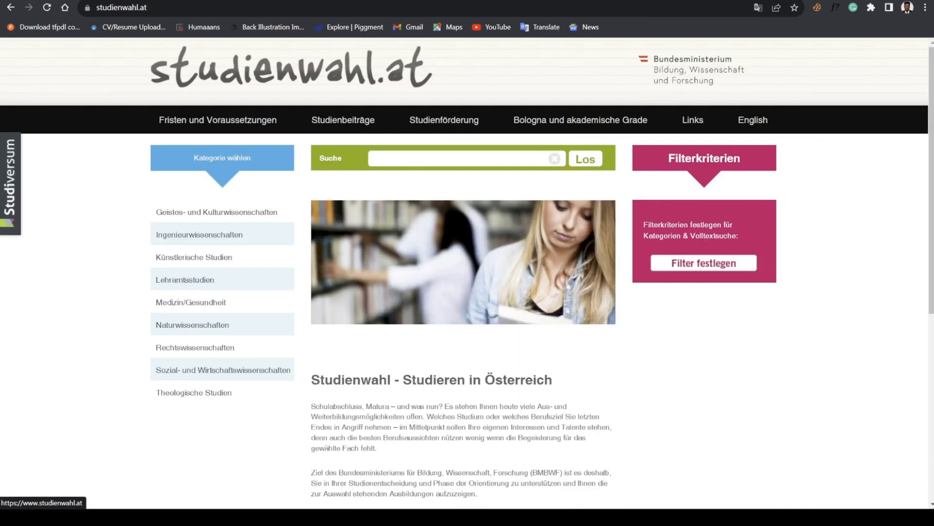
click(460, 158)
click(452, 180)
key(Return)
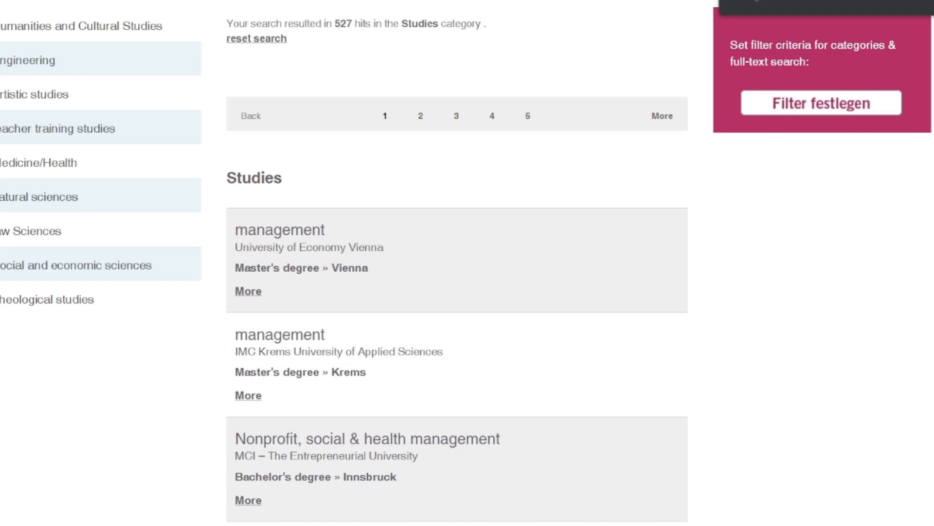
scroll(457, 293, down, 1)
Briefly view the IMC Krems management master's, return to the results and narrow them to Engineering
drag(234, 15, 257, 266)
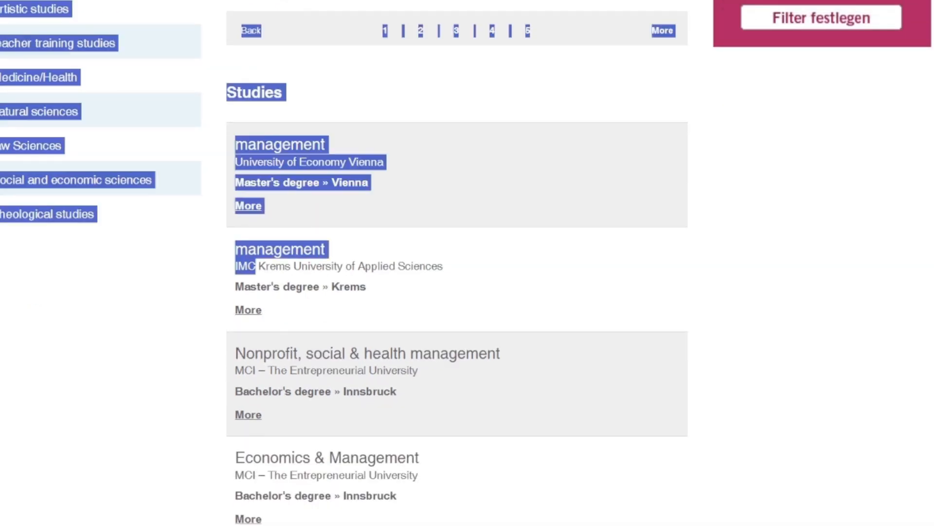
click(280, 249)
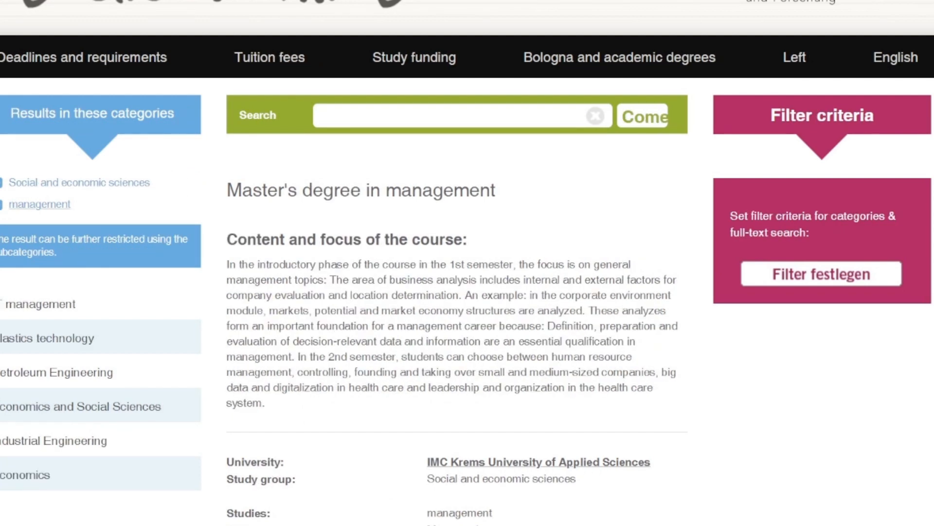
scroll(456, 292, down, 5)
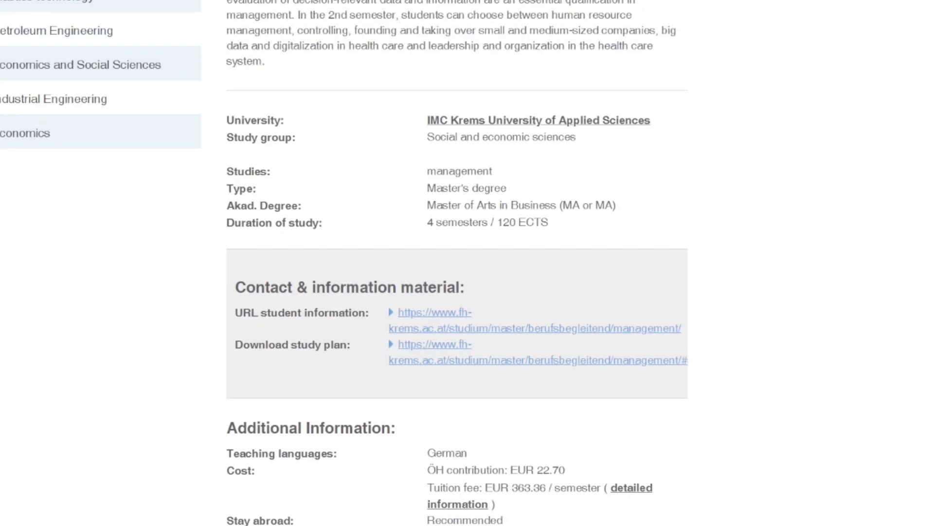
scroll(457, 292, up, 5)
scroll(457, 292, up, 3)
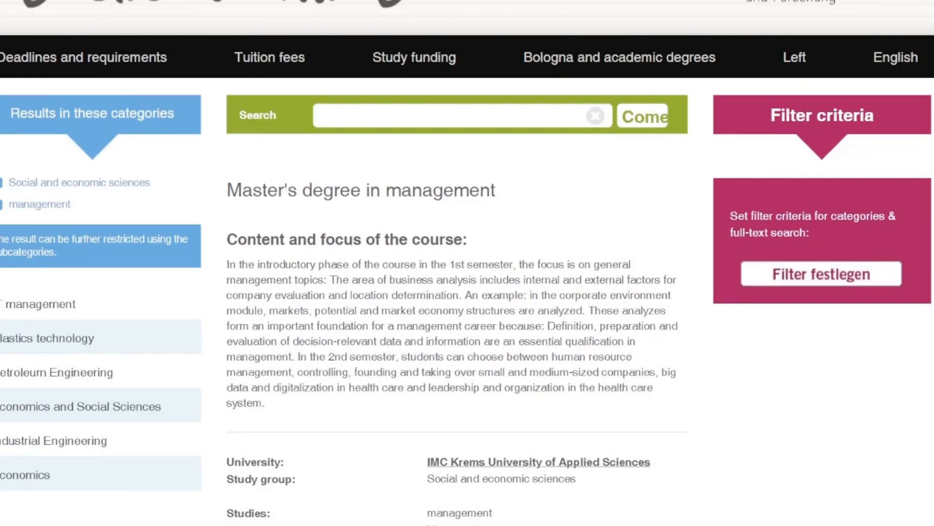
key(alt+Left)
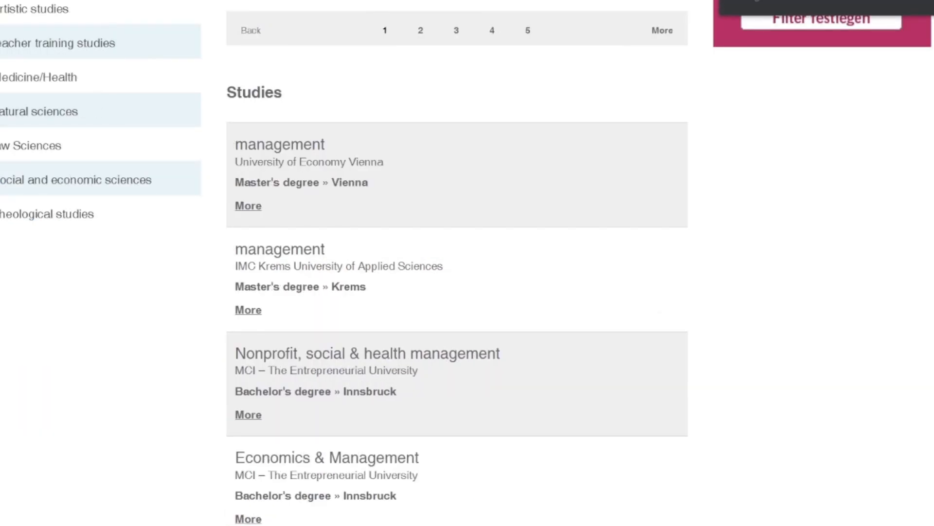
scroll(457, 291, down, 4)
scroll(457, 292, down, 4)
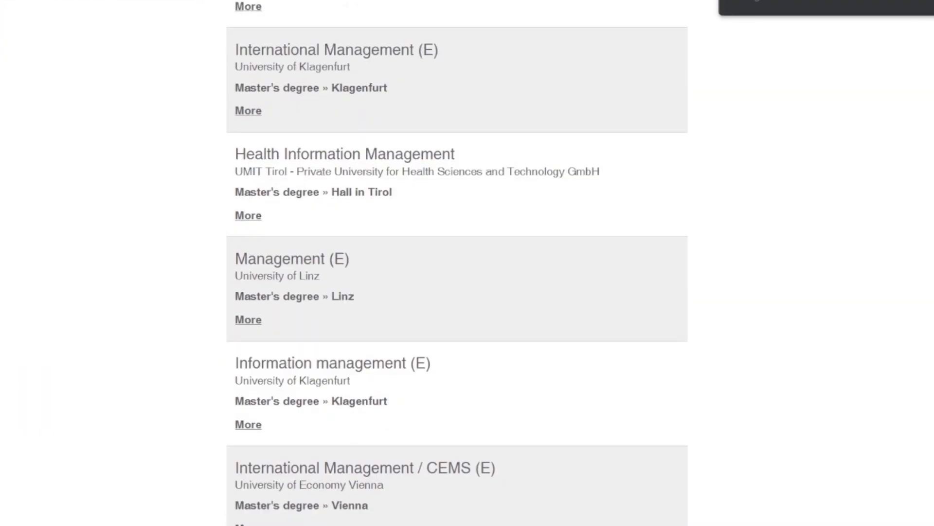
scroll(457, 292, down, 3)
scroll(457, 292, up, 4)
scroll(457, 292, up, 4)
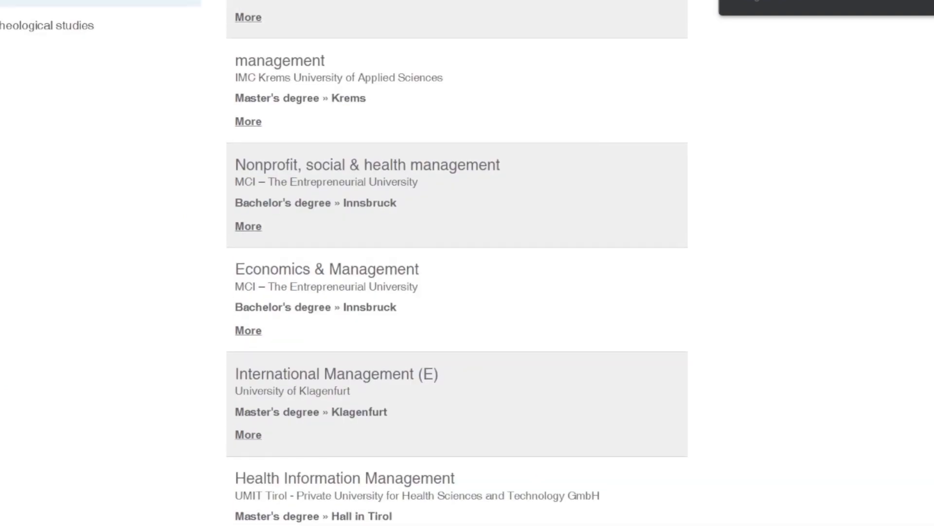
scroll(457, 292, up, 4)
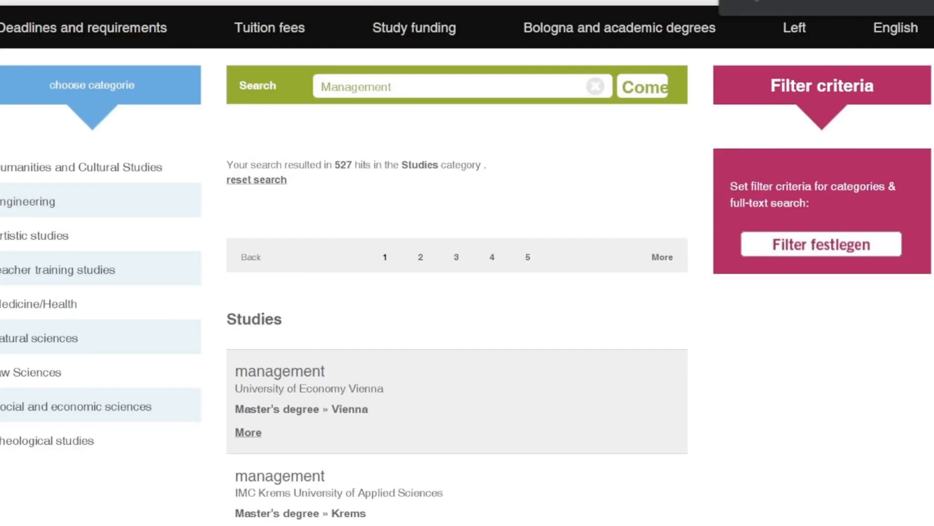
scroll(457, 292, down, 8)
scroll(457, 292, down, 8)
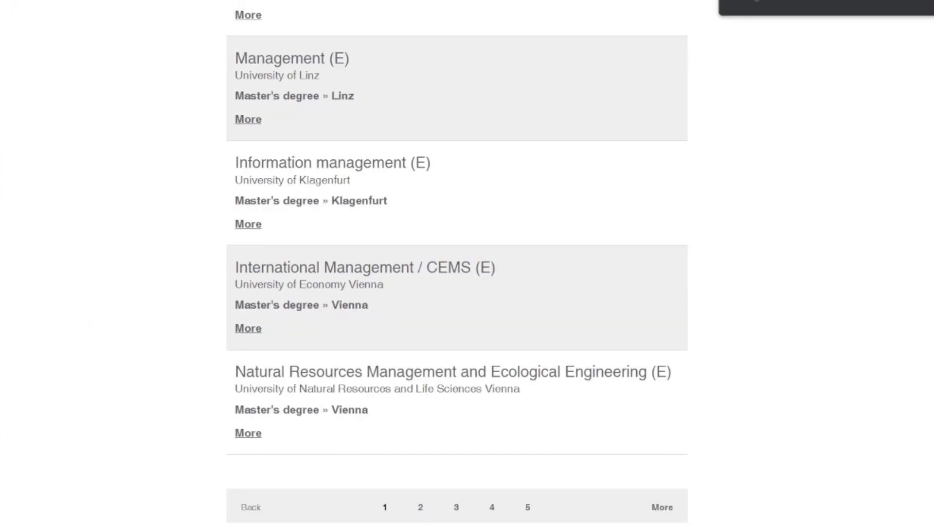
scroll(457, 292, up, 10)
scroll(457, 292, up, 10)
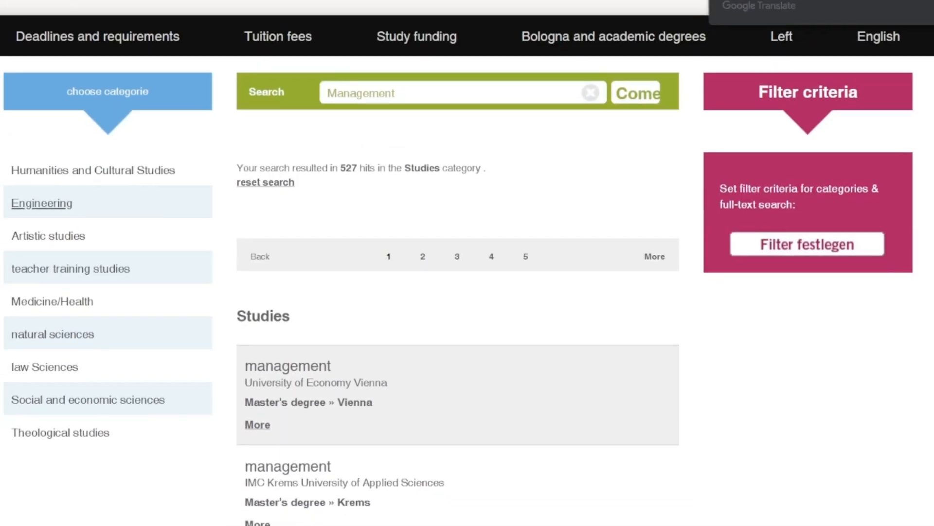
click(48, 203)
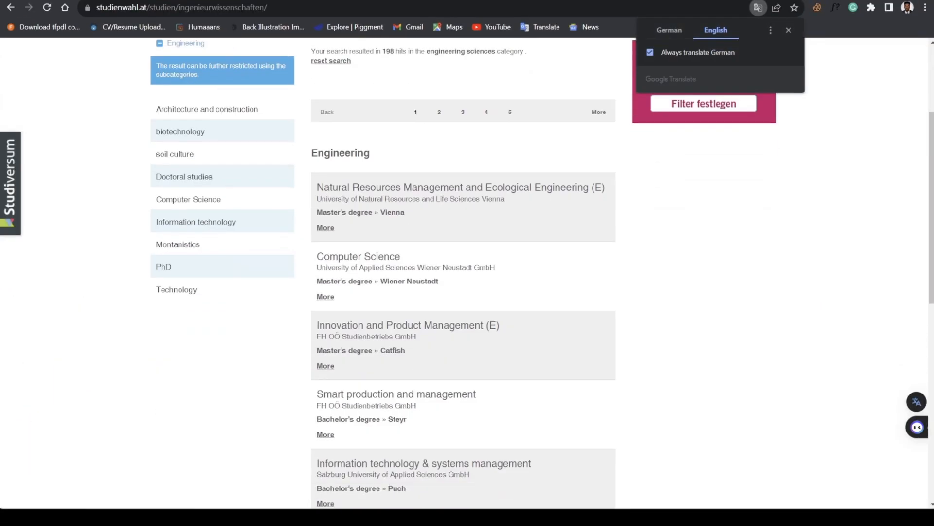
scroll(457, 292, up, 5)
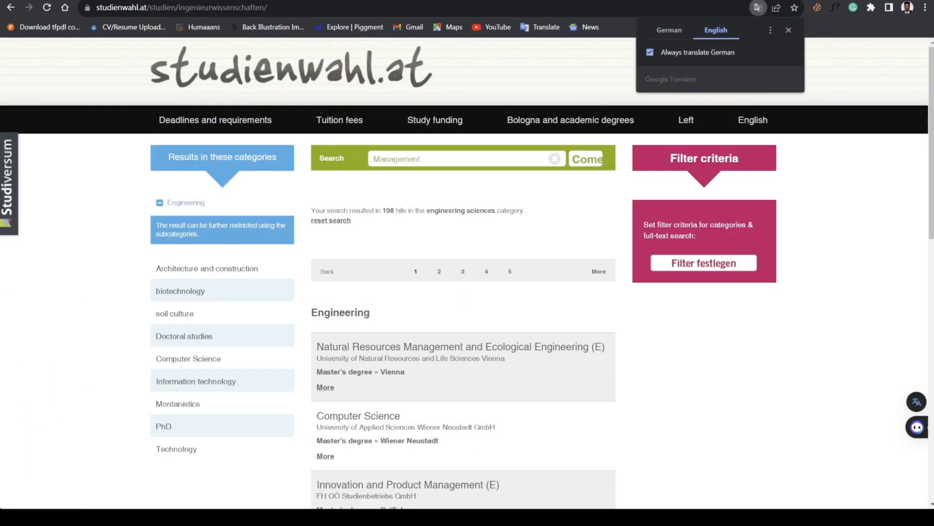
In the filter form, try Bachelor's degree with German then English language, then clear the filters
click(704, 158)
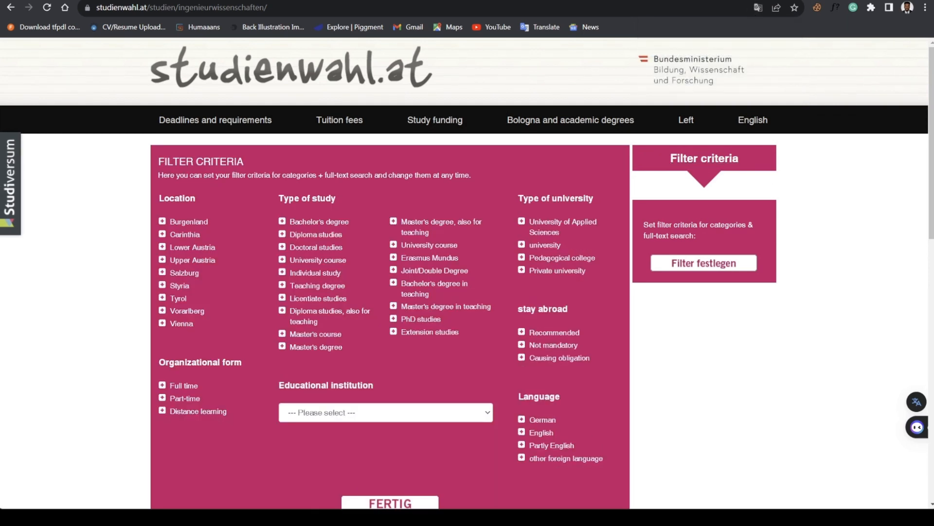
click(282, 221)
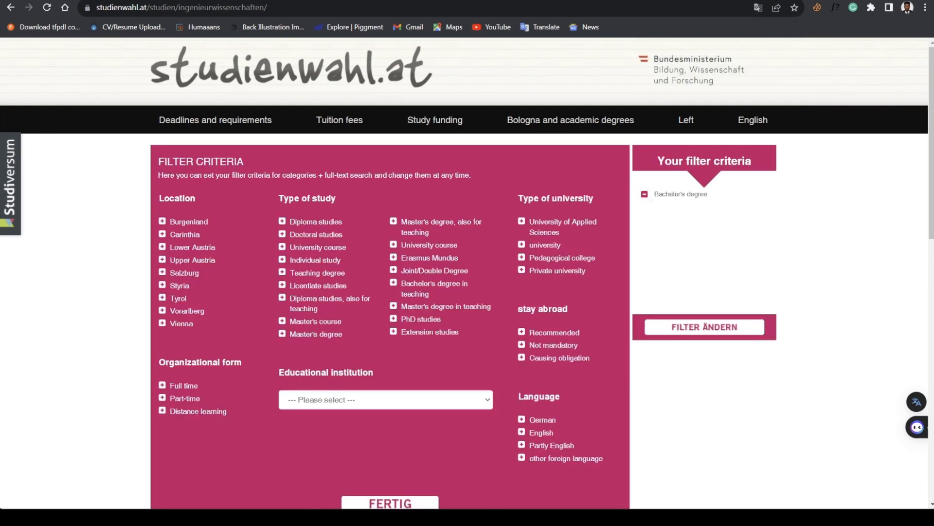
click(522, 419)
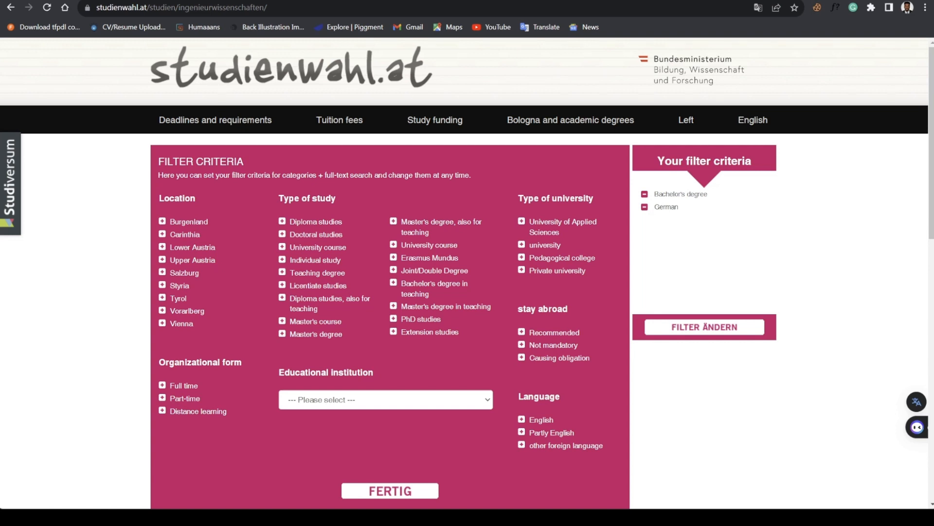
click(645, 206)
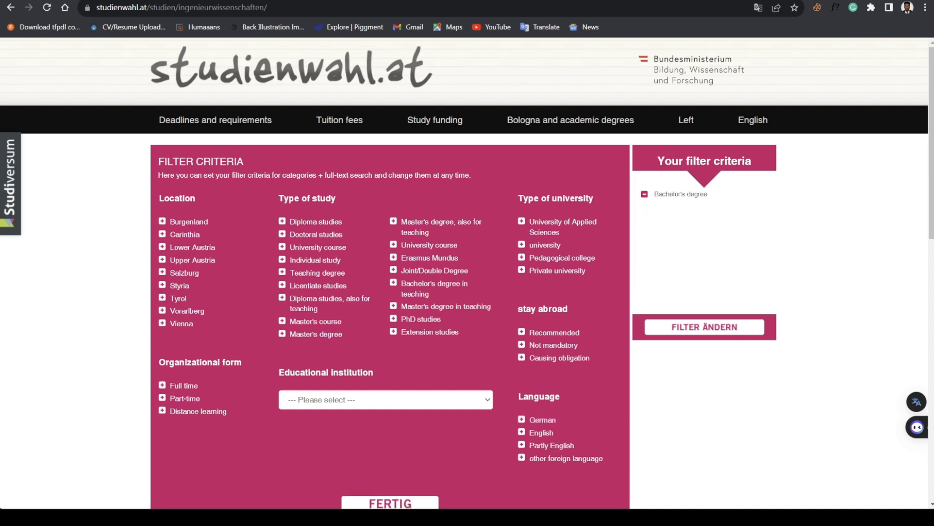
click(522, 432)
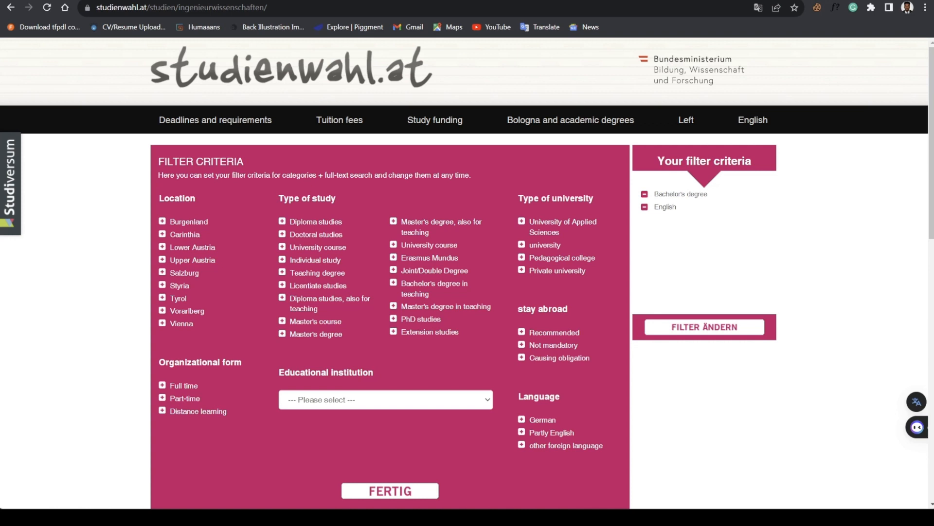
click(644, 193)
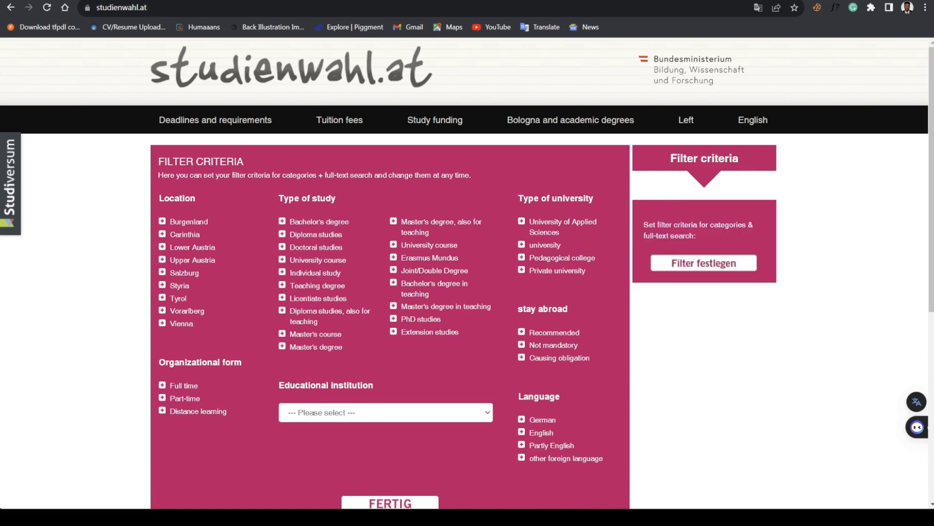
Filter for Bachelor's degree programs taught in English and list the 37 matching studies
click(282, 221)
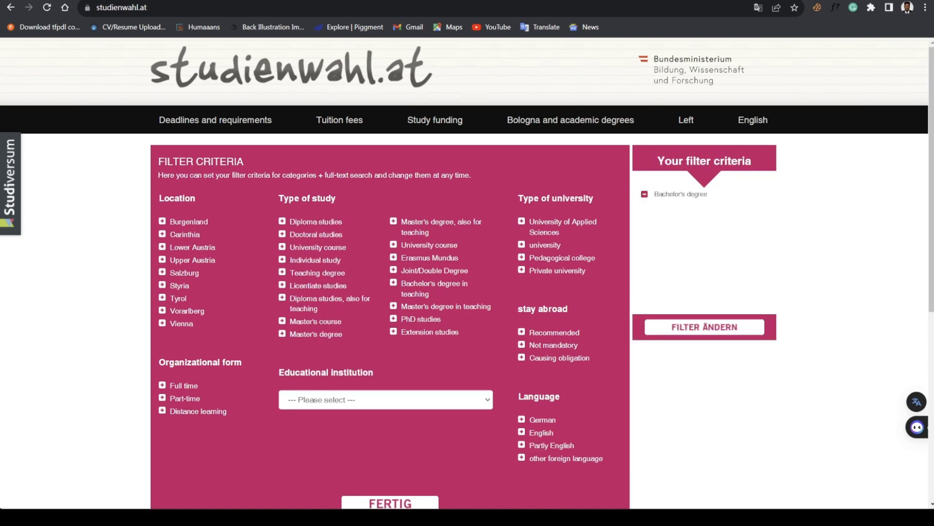
click(521, 433)
click(391, 490)
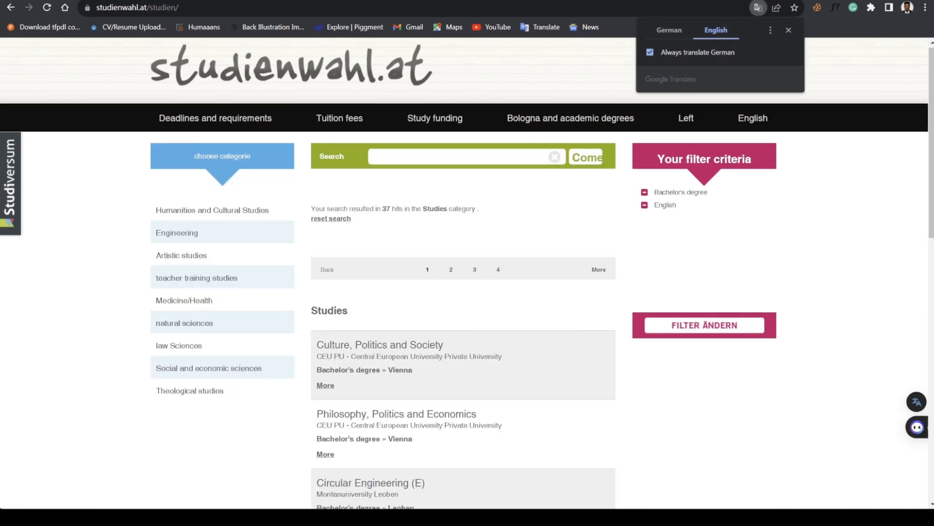
scroll(467, 293, down, 4)
scroll(467, 292, down, 3)
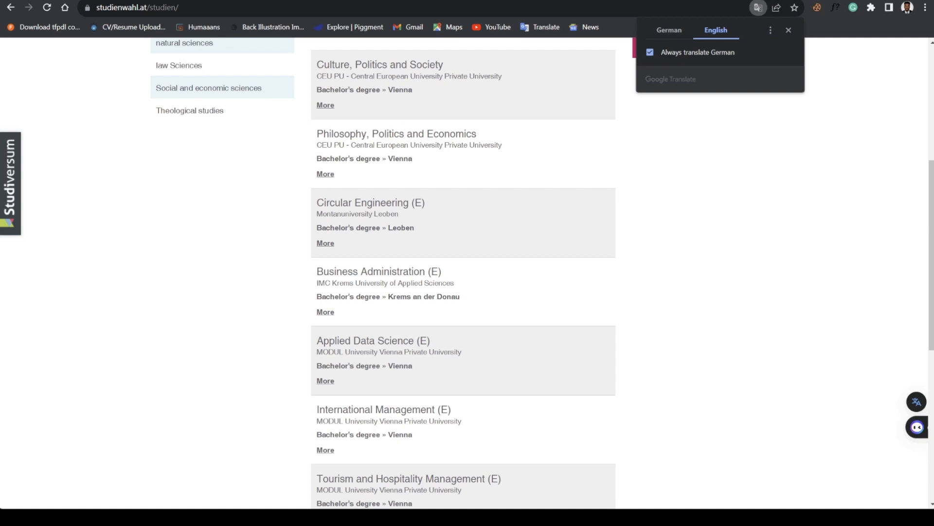
scroll(467, 292, down, 5)
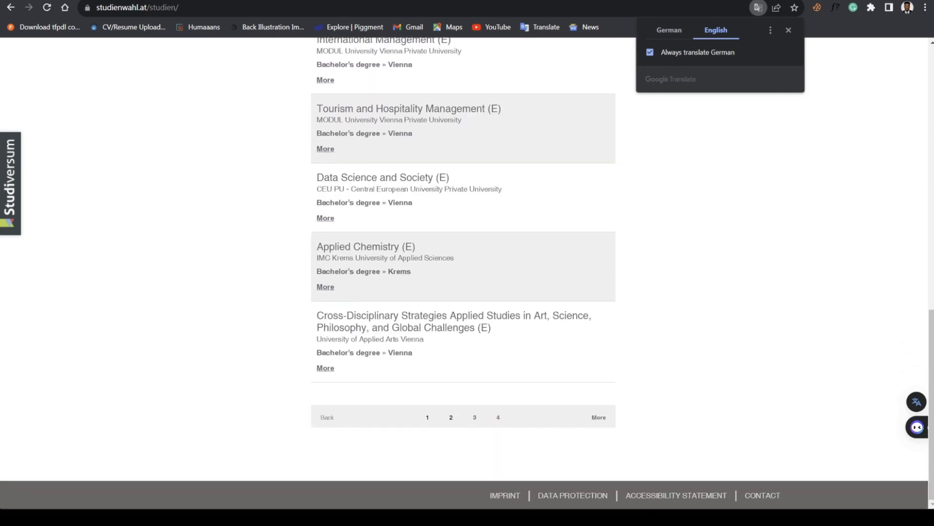
Page through the results to the fourth page
click(451, 417)
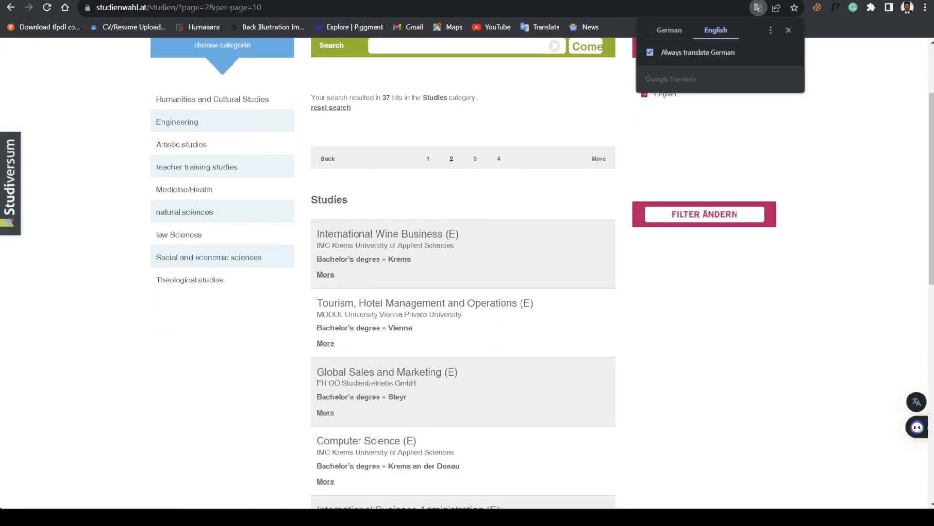
scroll(467, 292, down, 2)
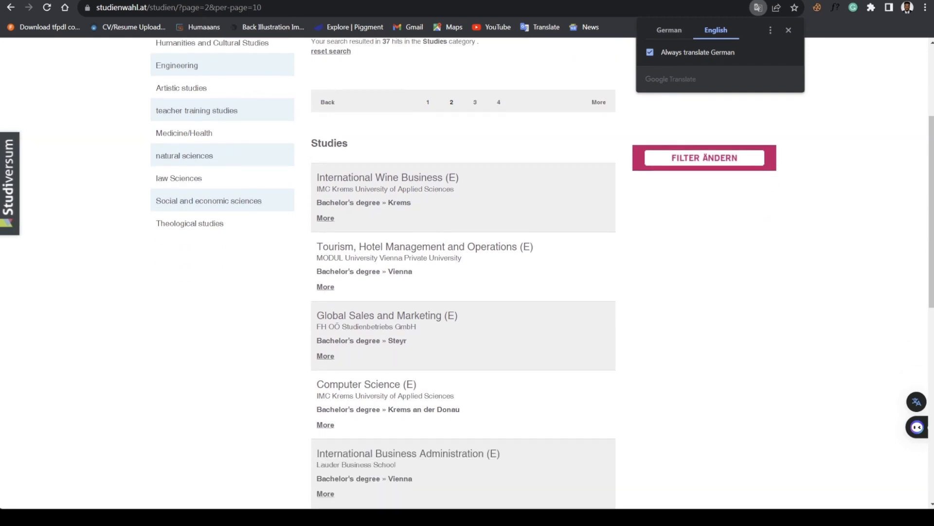
scroll(467, 293, down, 3)
scroll(468, 292, down, 2)
scroll(467, 292, down, 2)
scroll(467, 293, down, 2)
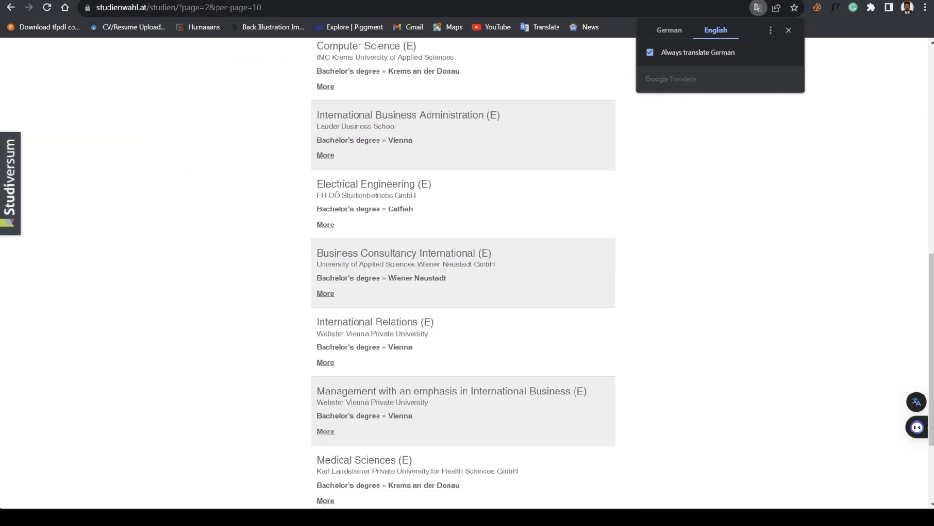
scroll(468, 293, down, 1)
scroll(468, 293, down, 1)
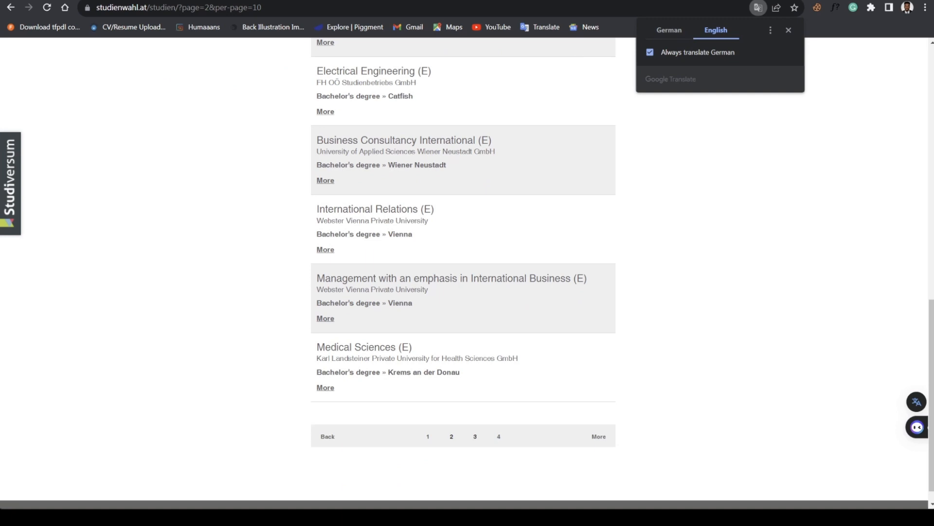
click(475, 436)
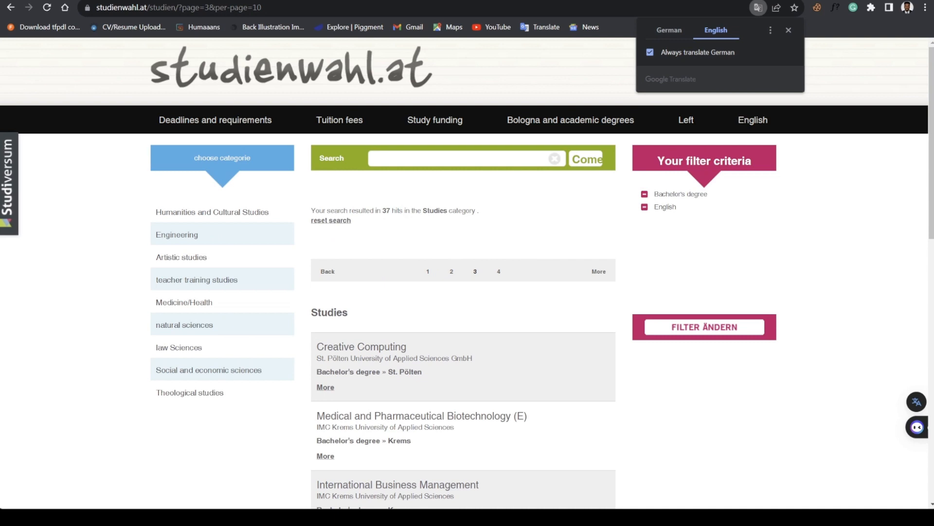
scroll(467, 292, down, 3)
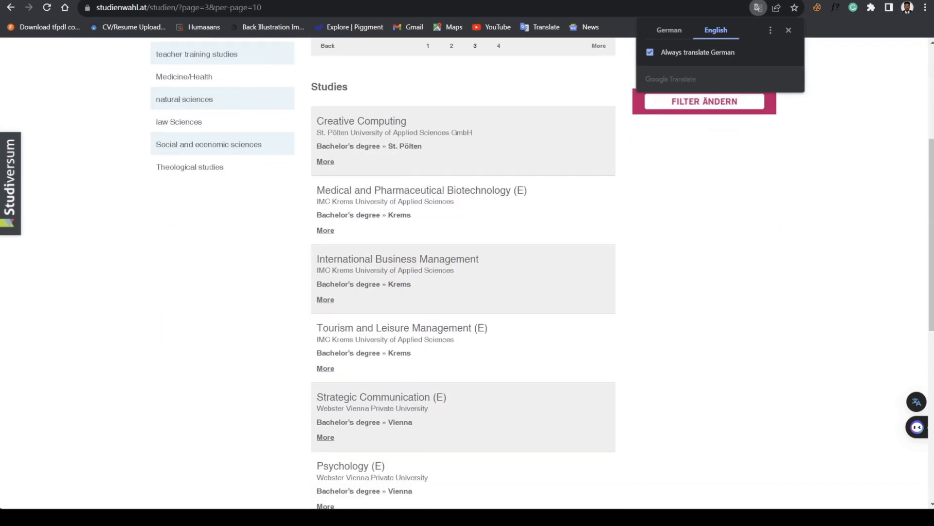
scroll(467, 292, down, 2)
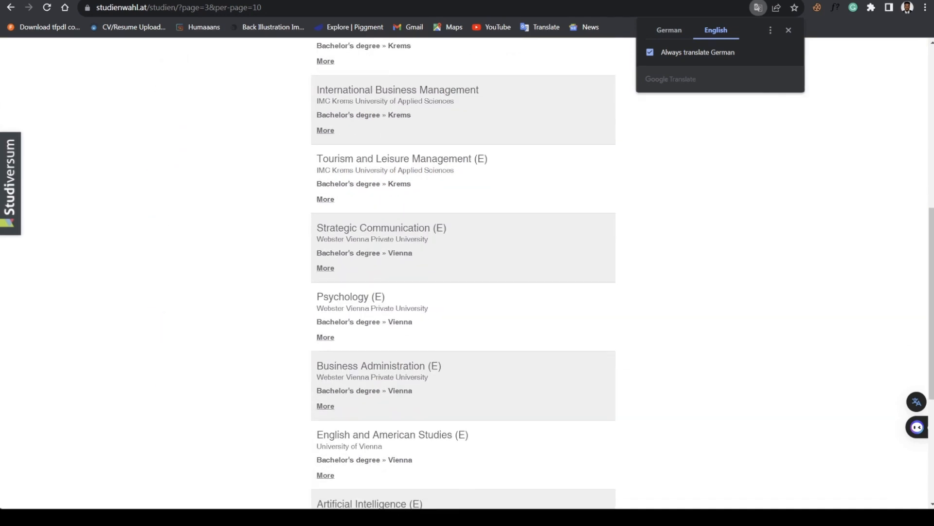
scroll(467, 293, down, 2)
scroll(468, 292, down, 2)
scroll(467, 292, down, 1)
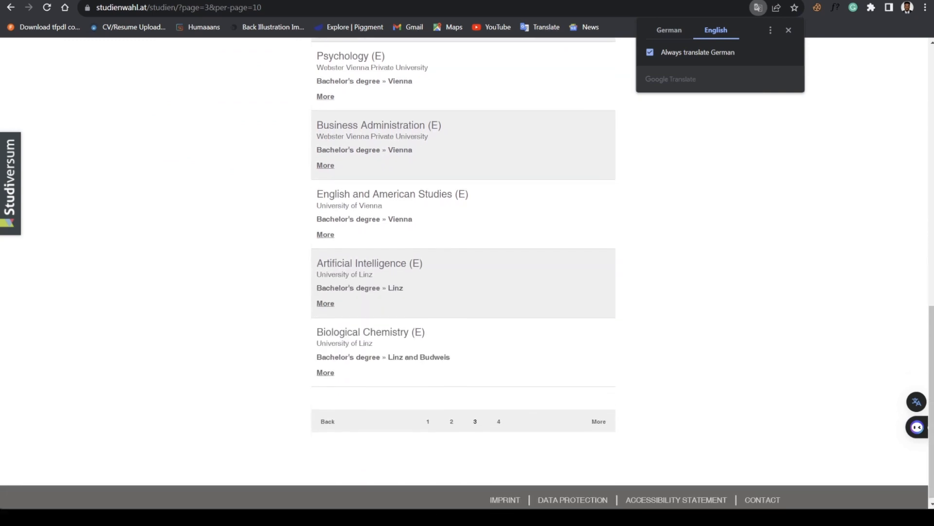
click(499, 416)
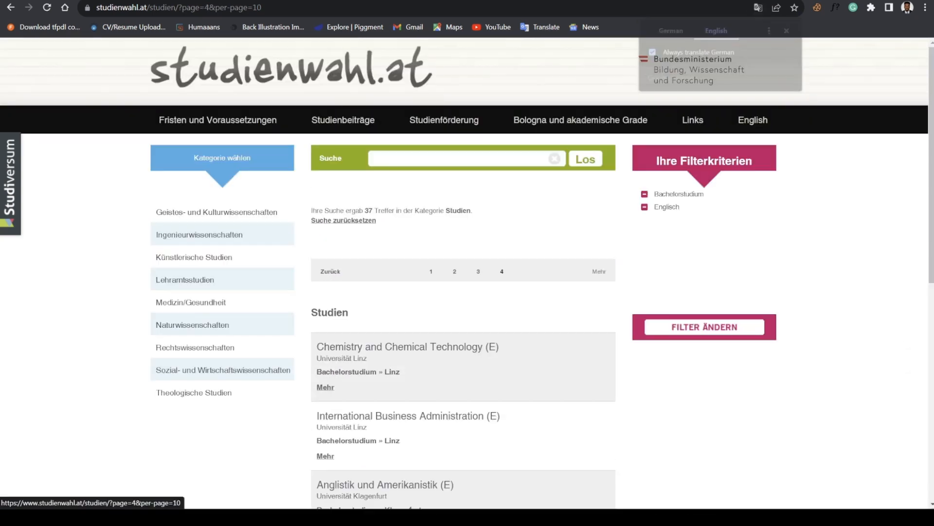
scroll(467, 292, down, 4)
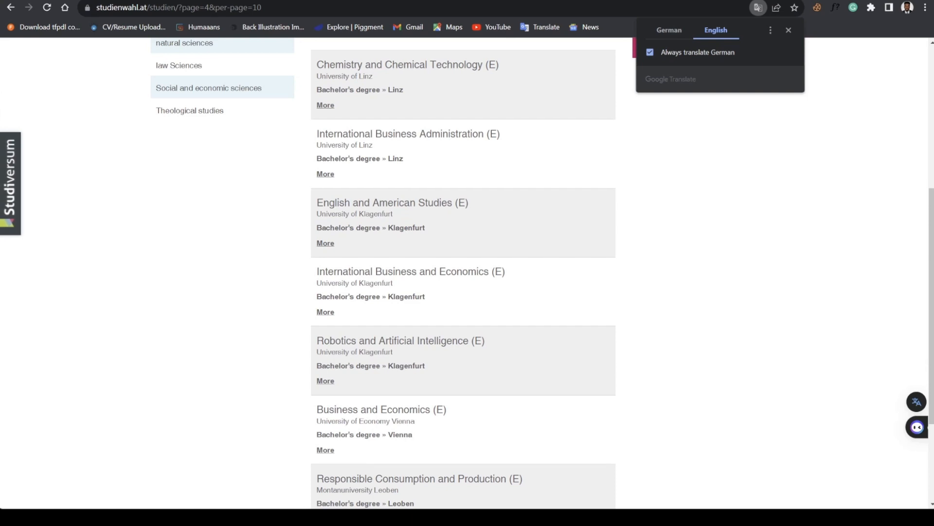
scroll(468, 292, down, 3)
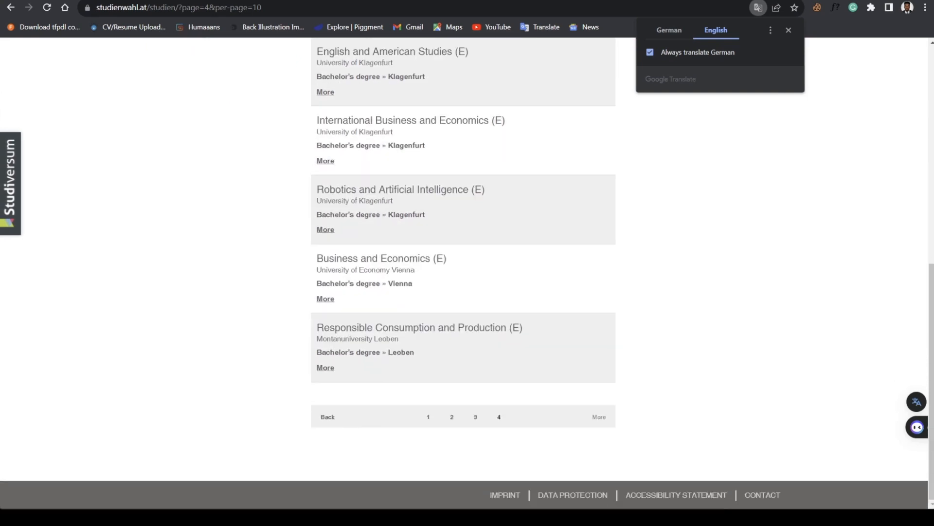
scroll(468, 292, up, 4)
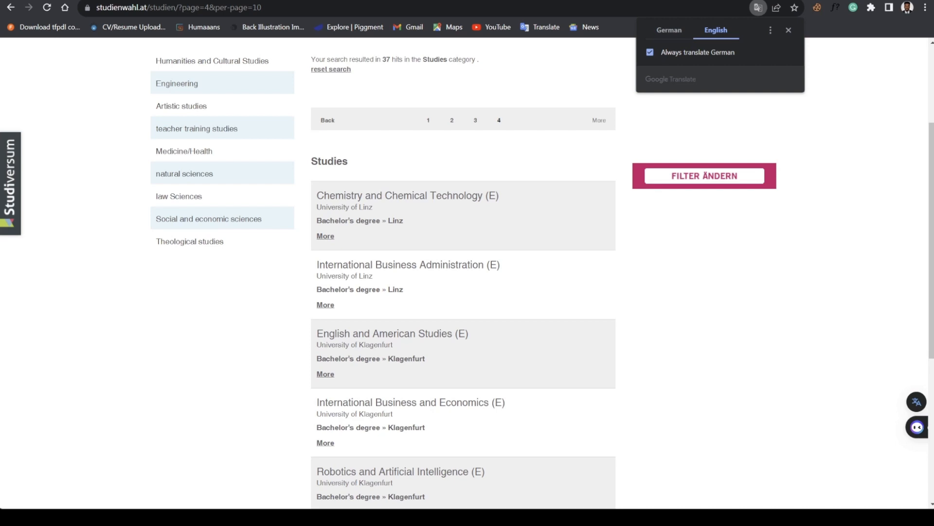
scroll(467, 292, up, 3)
scroll(467, 293, down, 5)
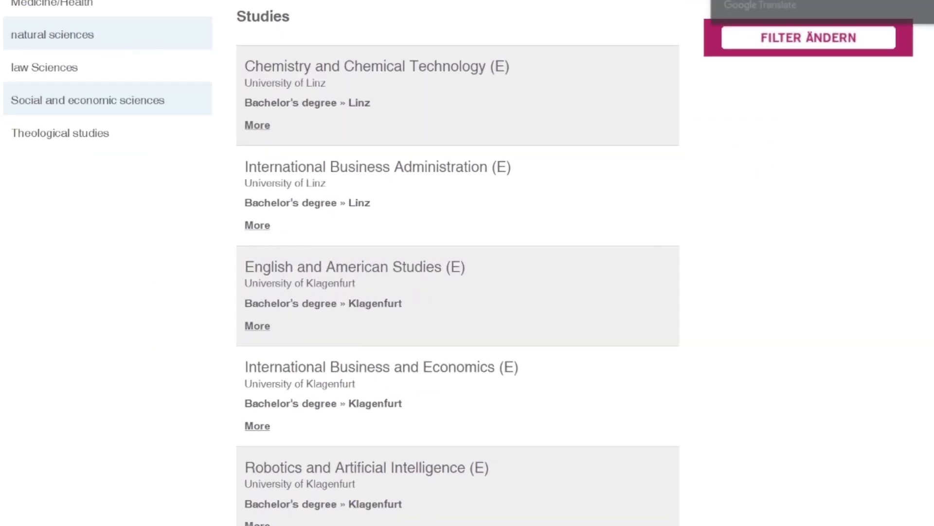
Open the Chemistry and Chemical Technology (E) programme details at the University of Linz
drag(316, 145, 336, 162)
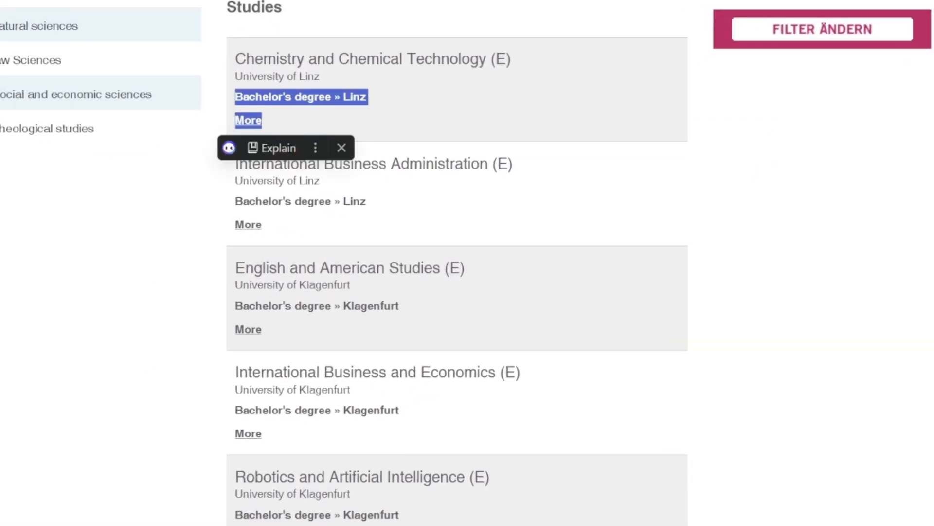
click(249, 120)
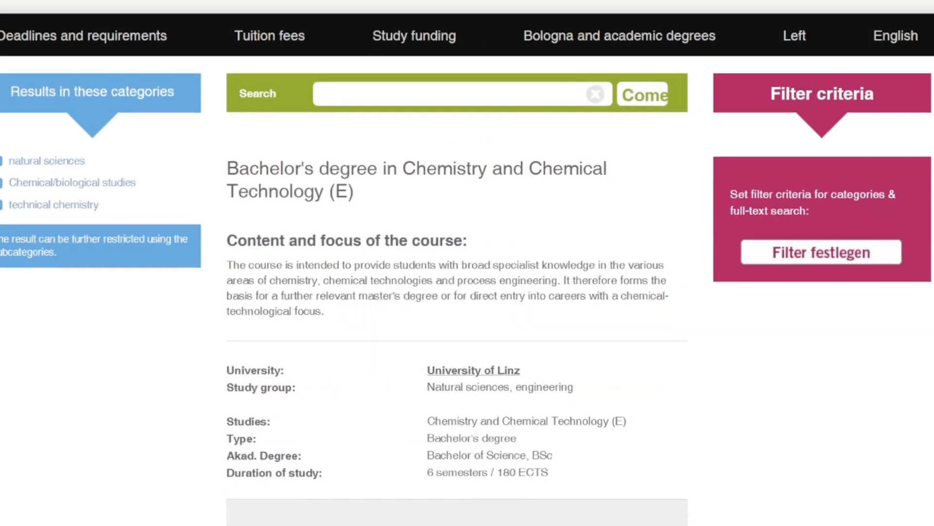
scroll(467, 292, down, 5)
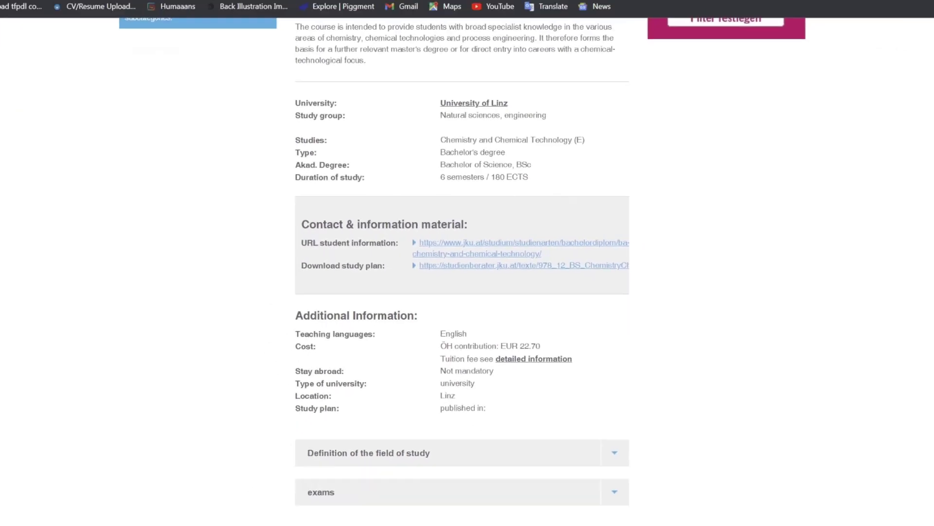
Open JKU's own Chemistry and Chemical Technology page and accept its cookie notice
click(511, 242)
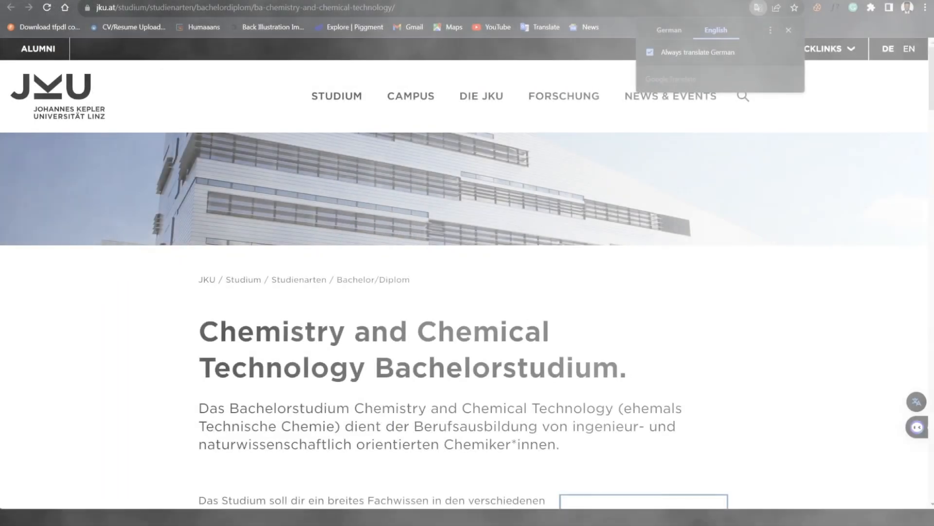
scroll(467, 292, down, 2)
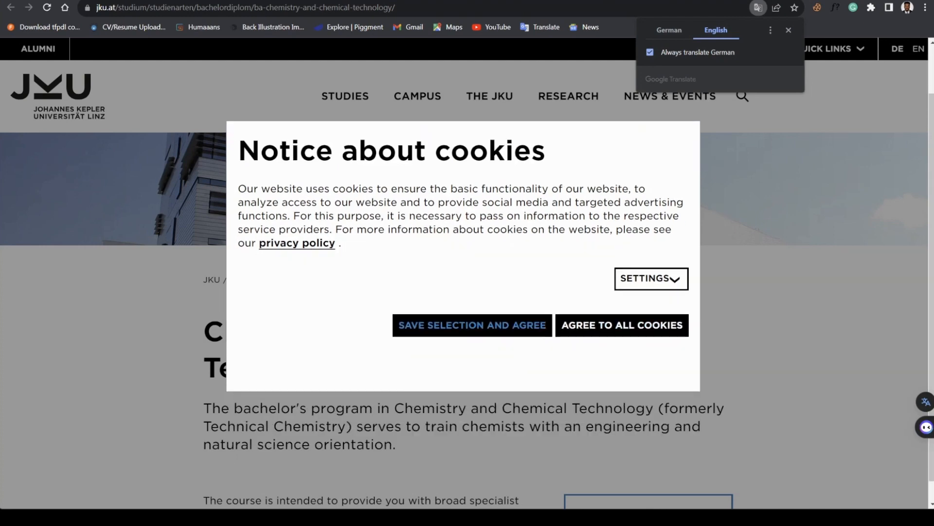
click(472, 325)
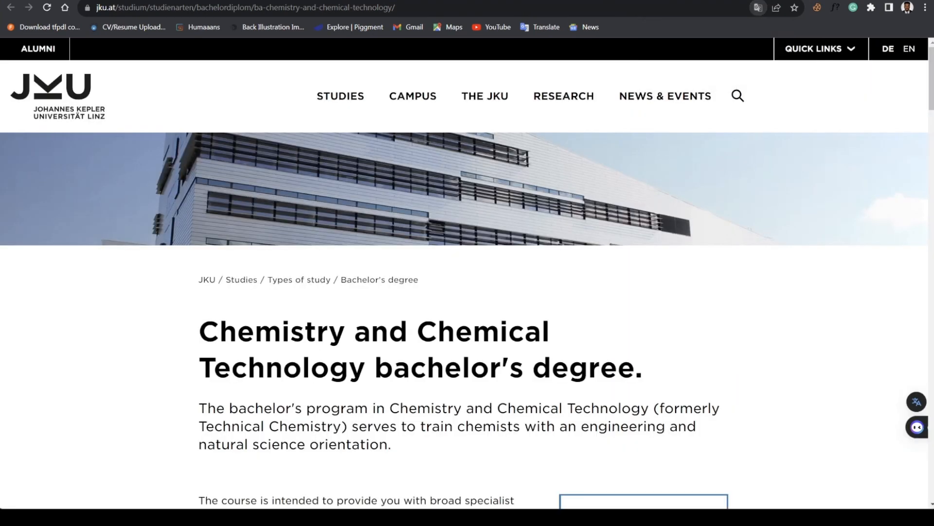
scroll(467, 292, down, 4)
scroll(467, 292, down, 3)
scroll(467, 292, down, 3)
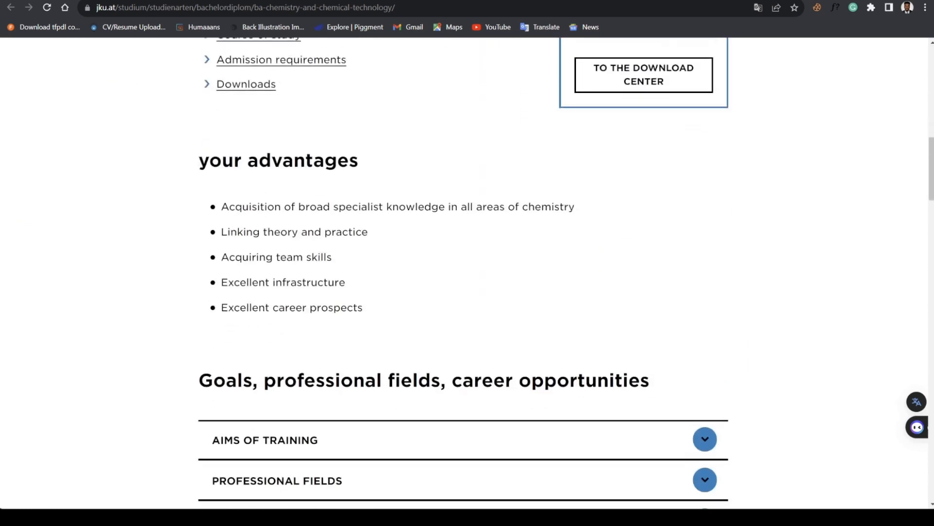
scroll(467, 292, down, 3)
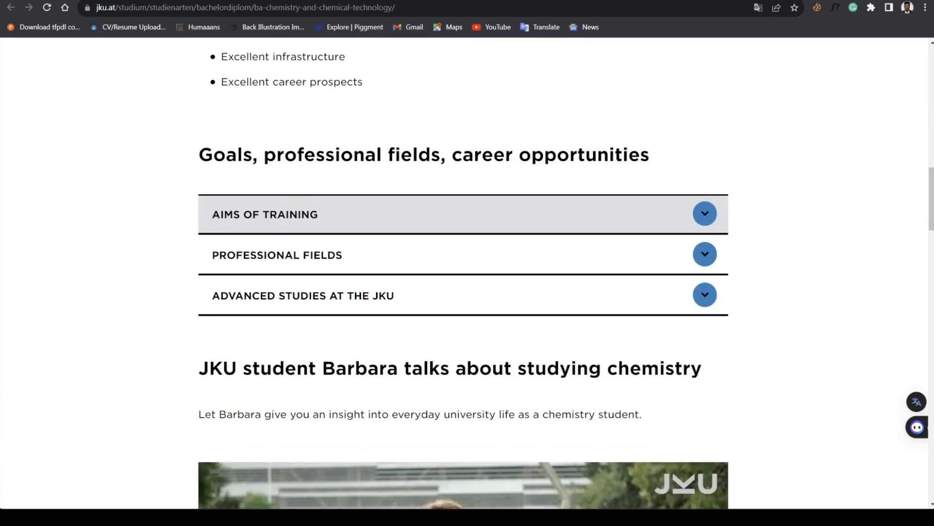
scroll(467, 292, down, 2)
scroll(468, 292, down, 4)
scroll(468, 292, down, 3)
scroll(468, 292, down, 2)
scroll(467, 292, down, 1)
scroll(467, 292, down, 3)
scroll(468, 292, down, 1)
scroll(467, 292, down, 3)
scroll(467, 292, down, 2)
scroll(467, 292, down, 1)
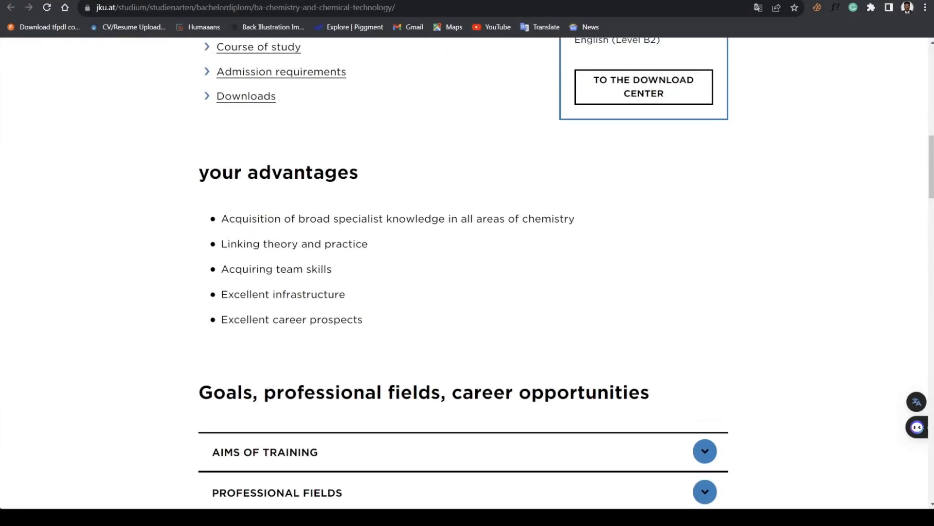
scroll(467, 292, down, 3)
scroll(467, 292, down, 1)
Expand the Aims of Training, Professional Fields and Advanced Studies at the JKU sections
click(704, 226)
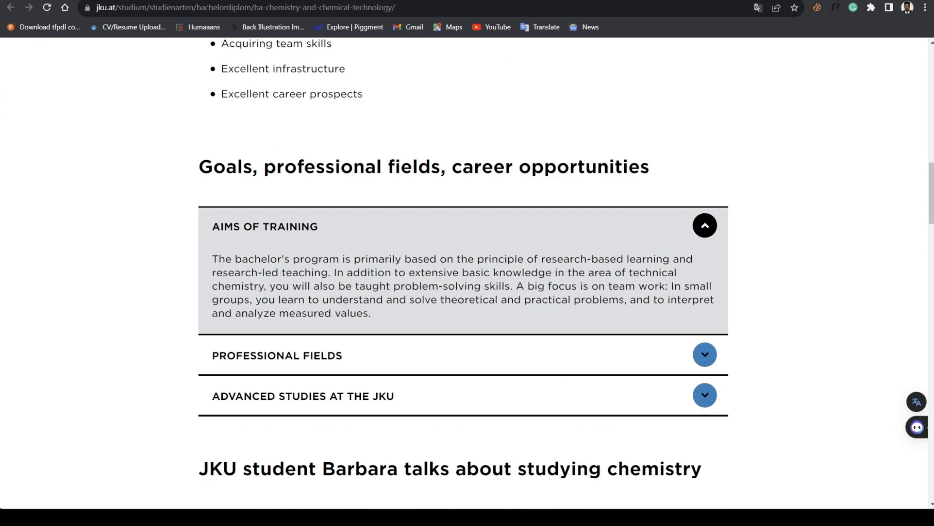
click(704, 355)
scroll(467, 292, down, 3)
click(704, 226)
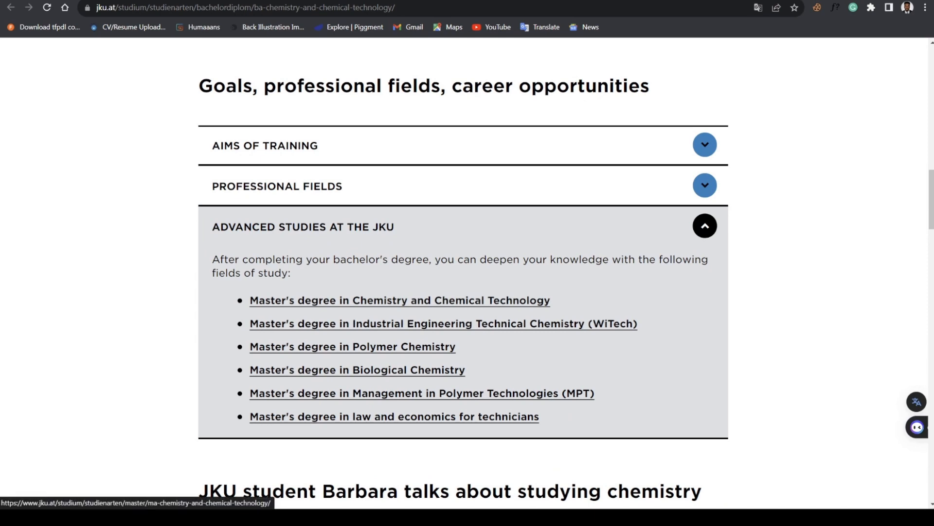
scroll(468, 292, up, 5)
scroll(467, 292, up, 5)
scroll(467, 292, up, 5)
scroll(468, 292, up, 3)
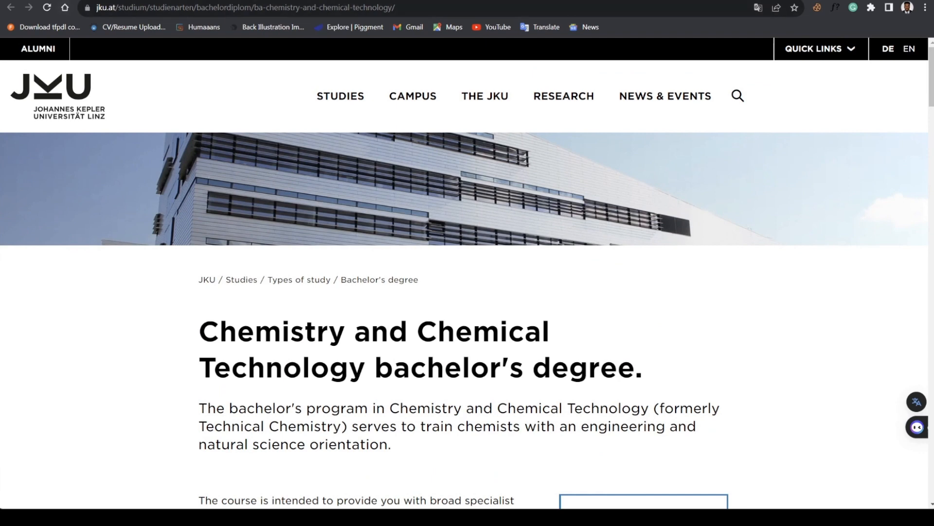
Switch back to the studienwahl.at tab and return to its home page via the logo
key(ctrl+Tab)
scroll(467, 292, up, 5)
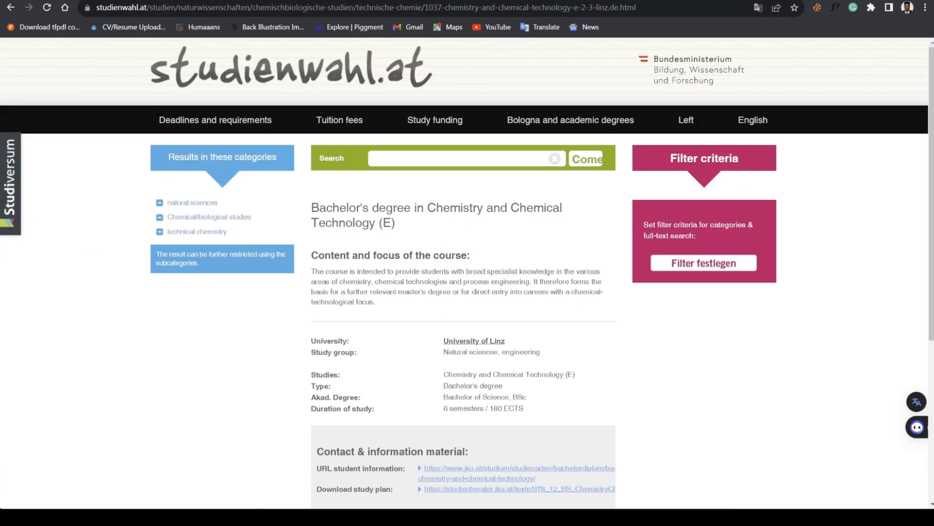
scroll(467, 292, down, 5)
scroll(467, 293, up, 5)
click(291, 67)
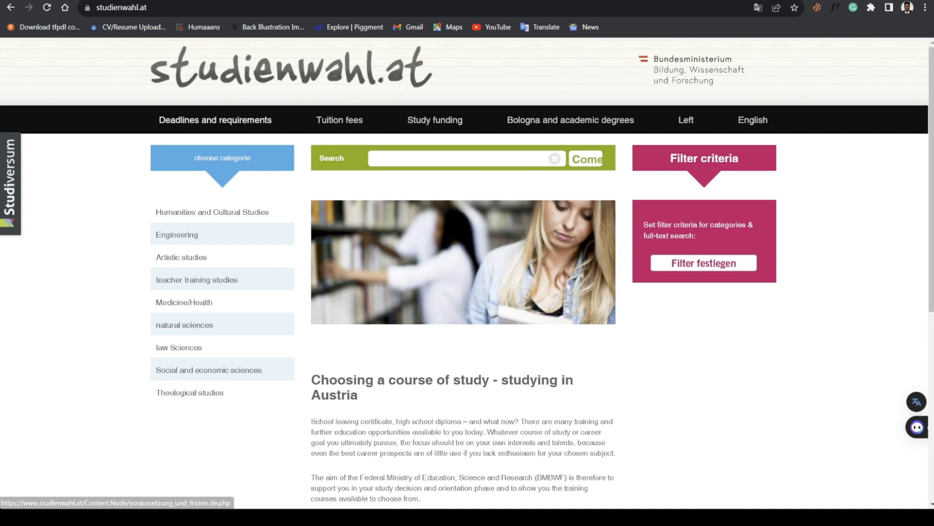
Open Requirements and deadlines and highlight the Admission deadlines paragraph (September 5 winter, February 5 summer)
click(215, 119)
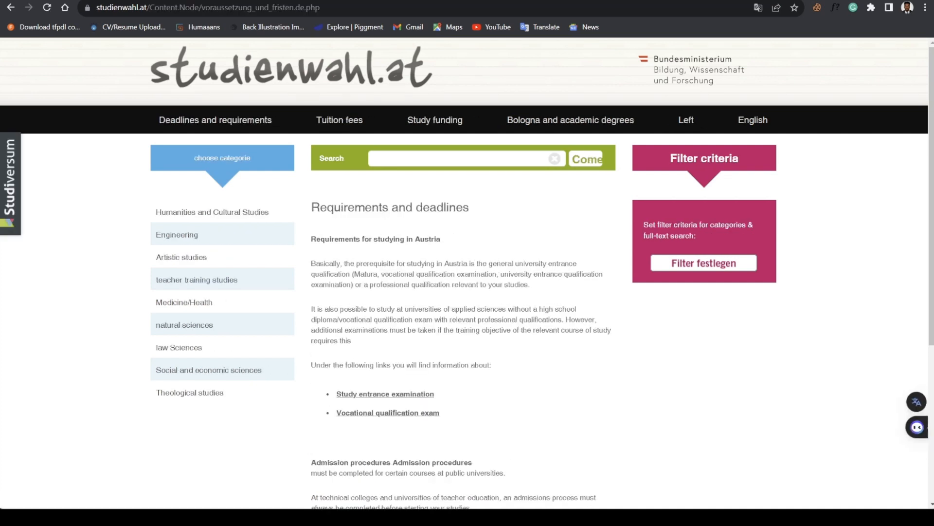
scroll(468, 292, down, 3)
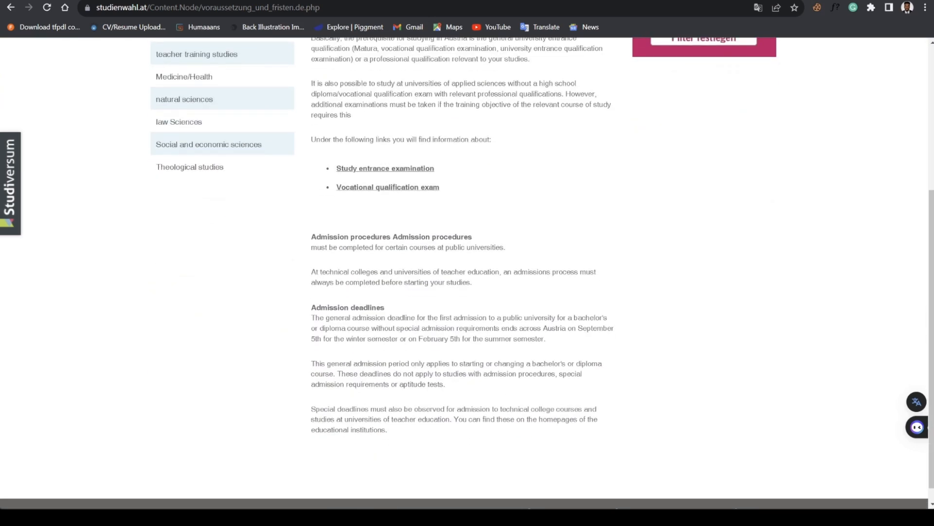
drag(311, 307, 546, 338)
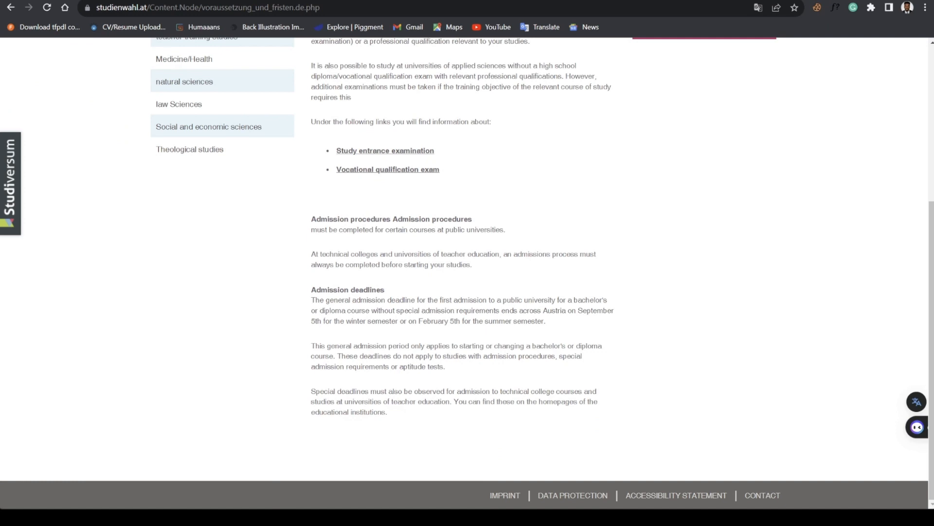
scroll(468, 292, up, 3)
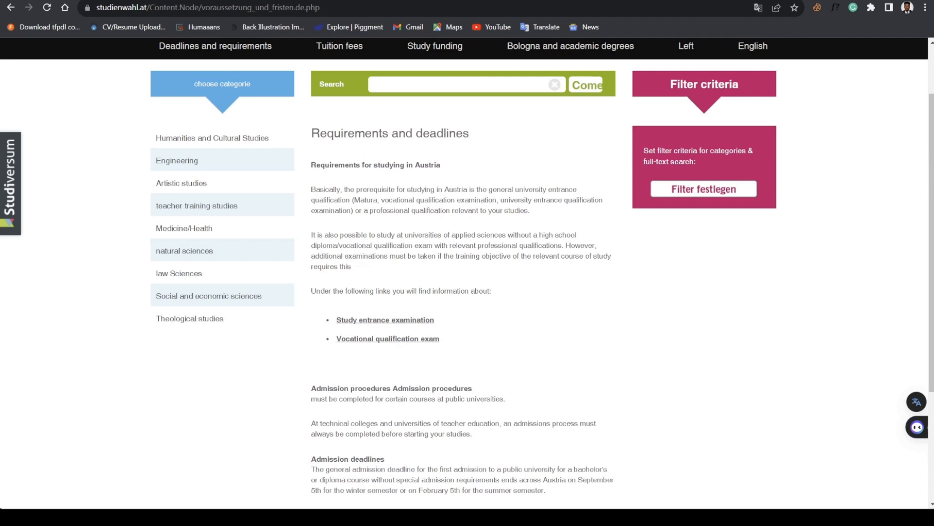
scroll(467, 292, down, 3)
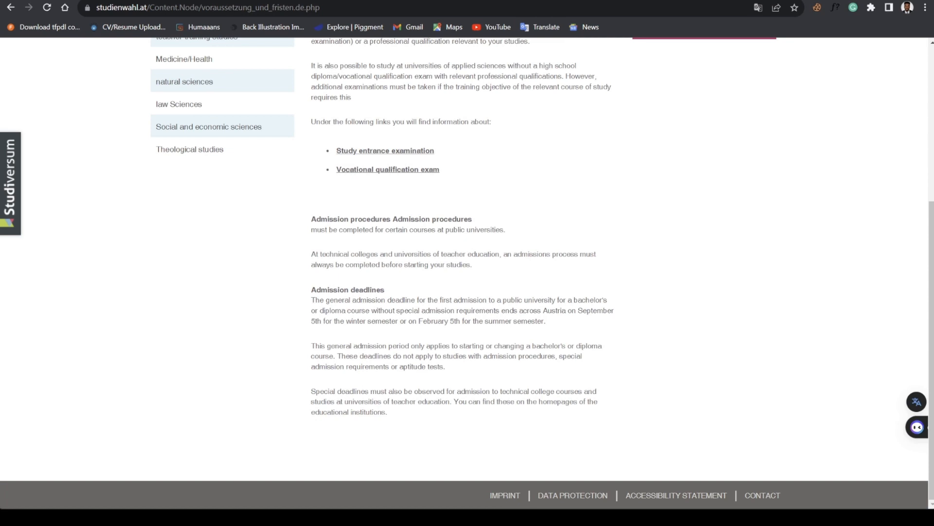
drag(311, 289, 548, 321)
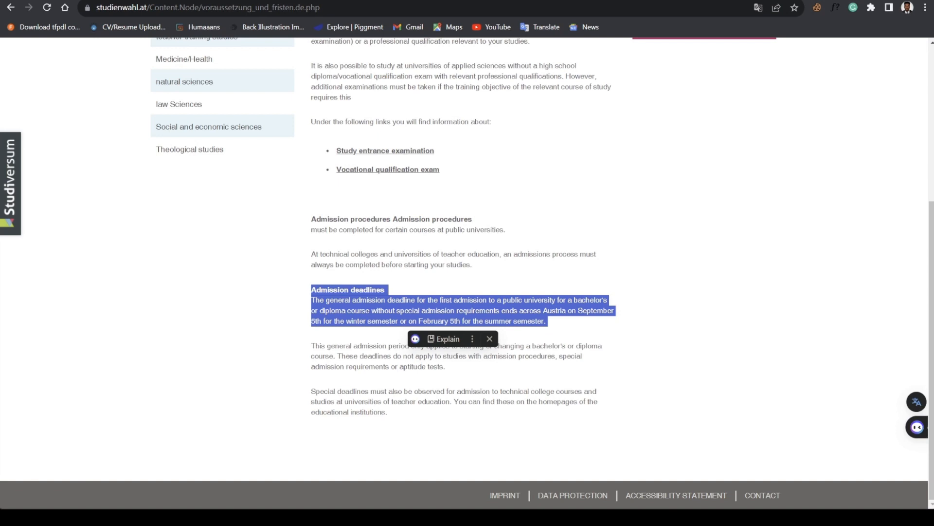
scroll(467, 293, up, 4)
scroll(467, 292, up, 1)
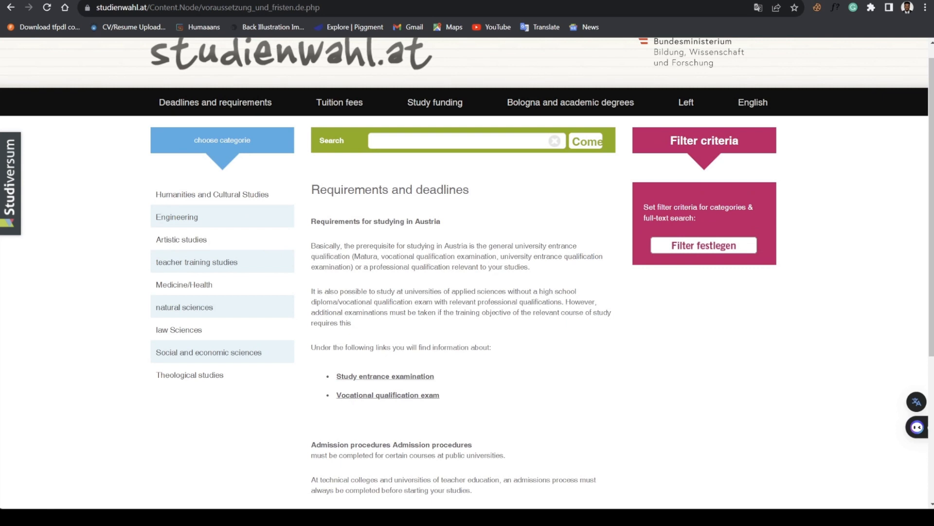
scroll(468, 292, up, 1)
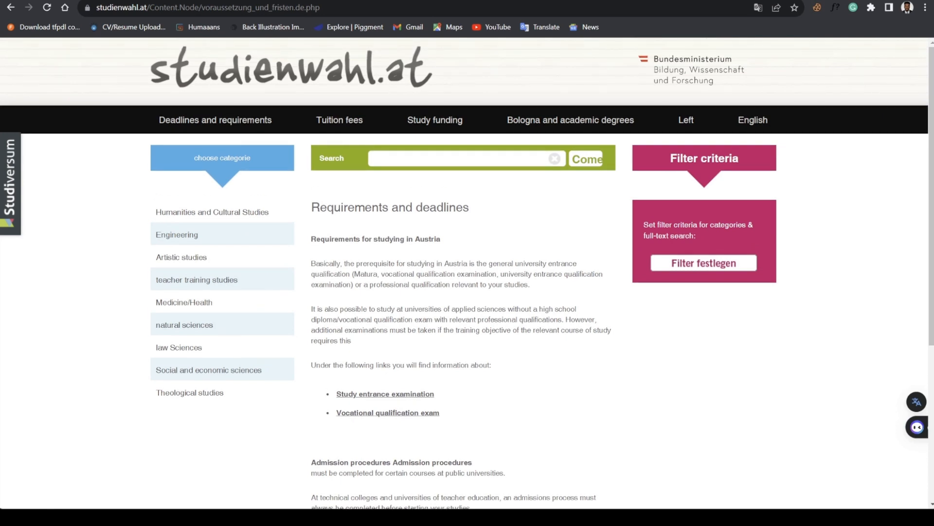